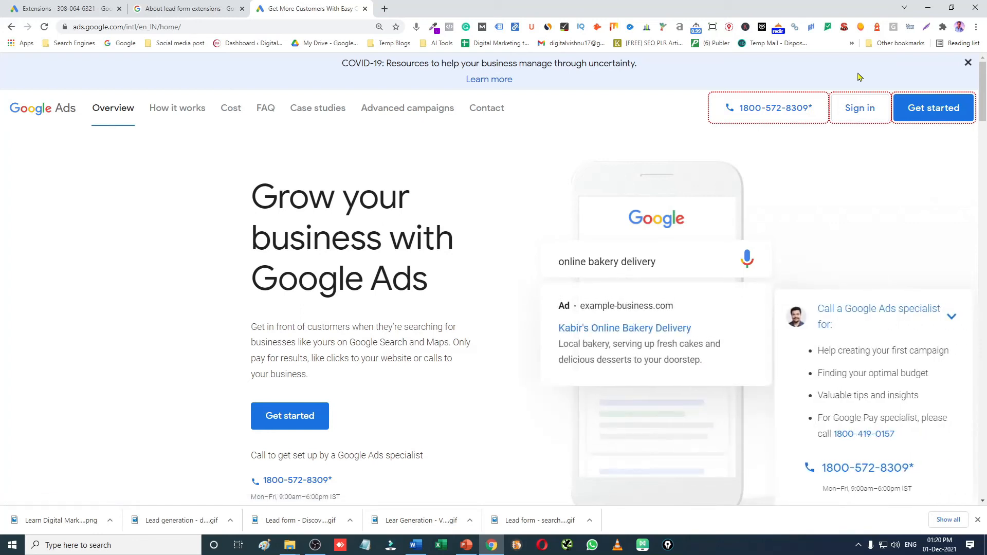
Sign in to Google Ads and open the advertiser account that holds the DM-Search campaign-Coimbatore campaign
click(856, 109)
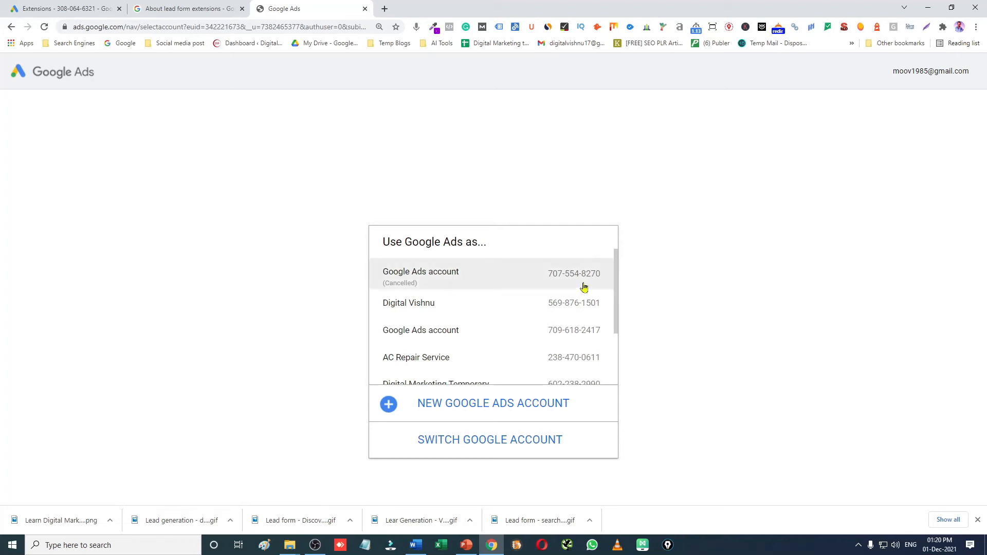
scroll(553, 302, down, 3)
click(430, 362)
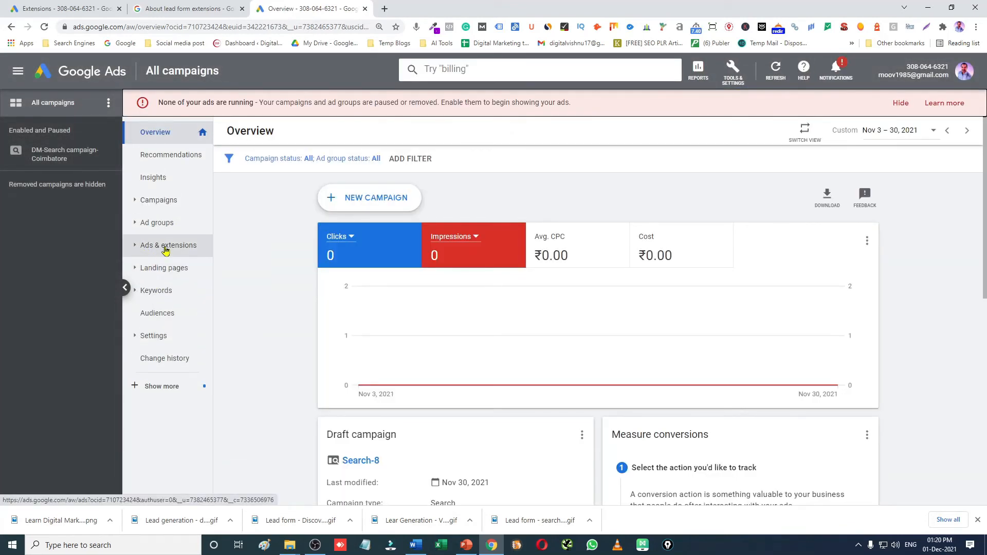
Start creating a new lead form extension from the account's ad extensions
click(153, 246)
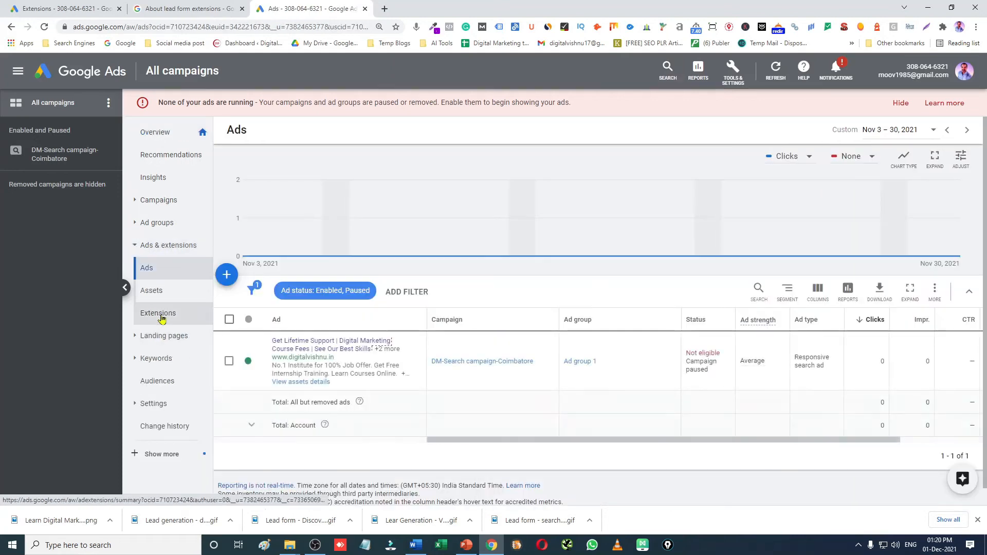
click(163, 319)
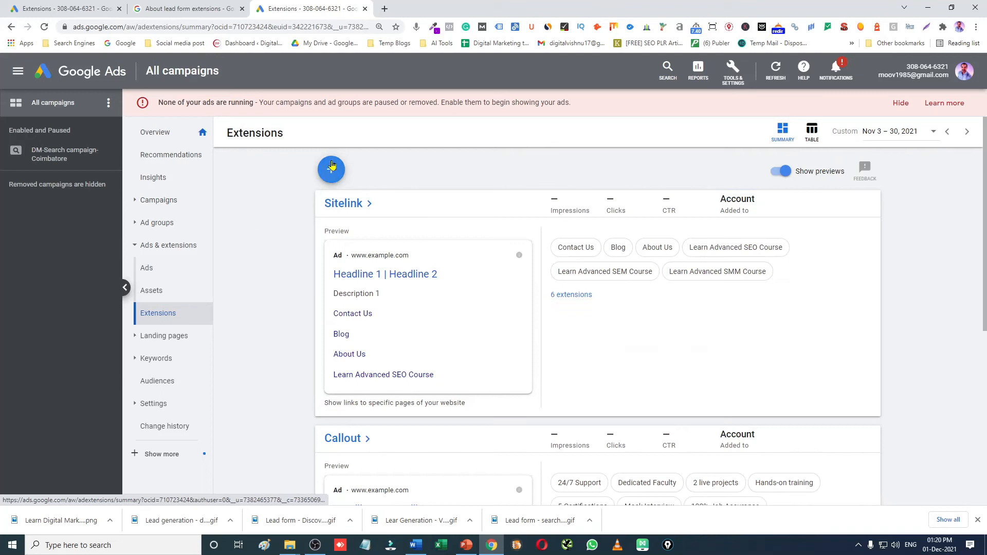
click(332, 171)
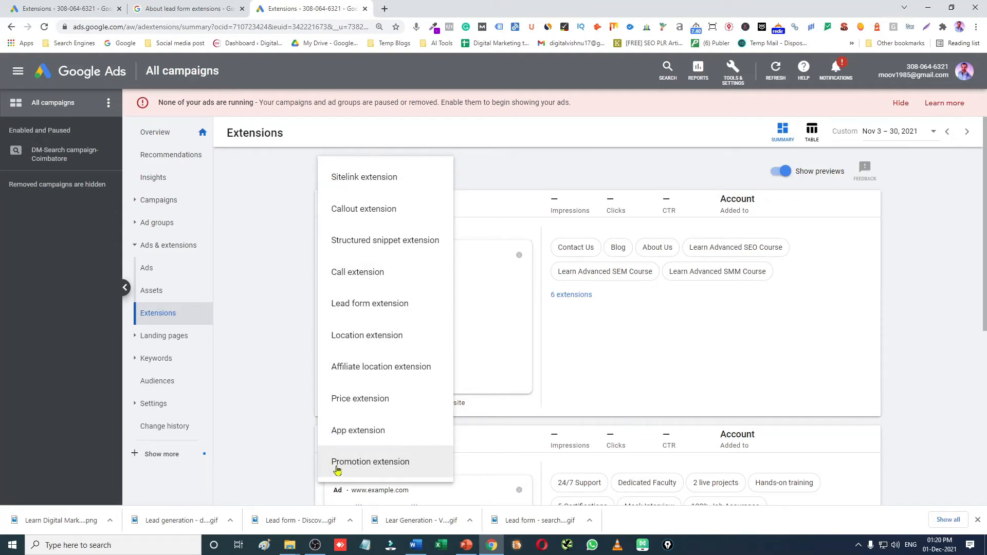
click(385, 308)
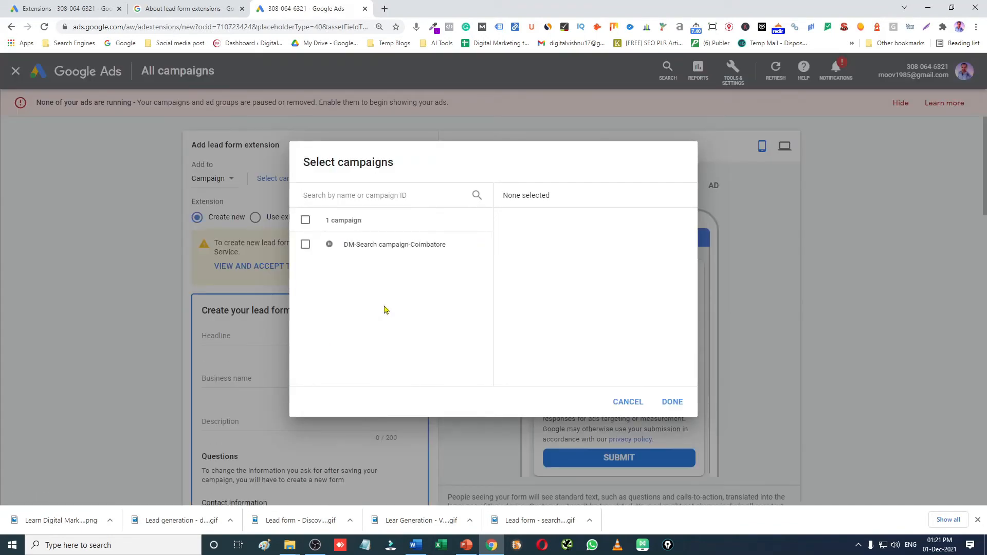
Add the extension to the DM-Search campaign-Coimbatore campaign and accept the lead form Terms of Service
click(305, 245)
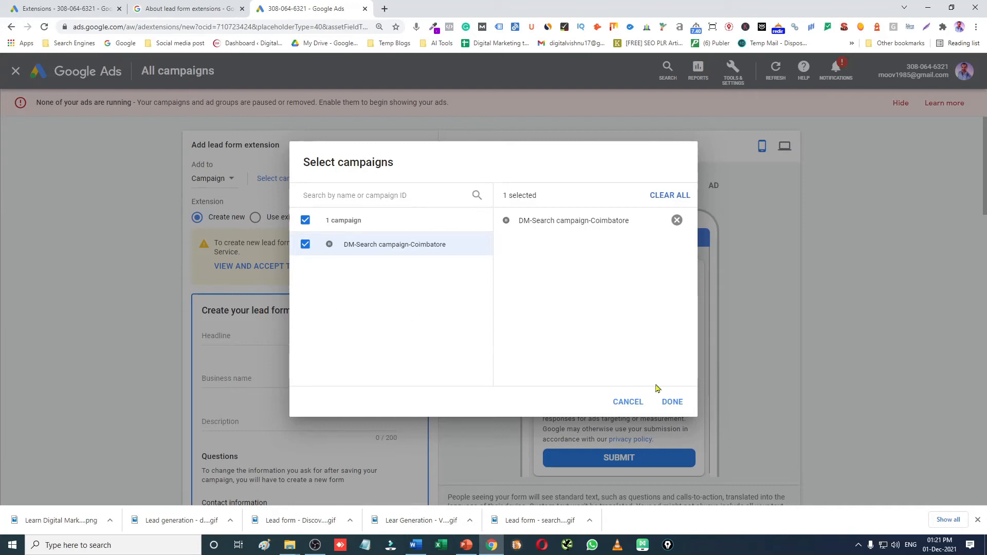
click(670, 401)
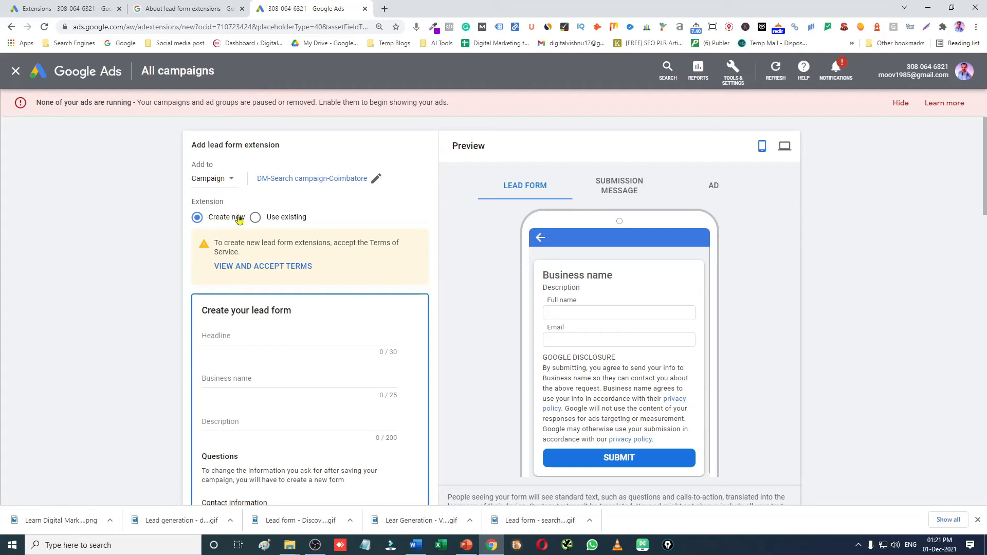
click(238, 267)
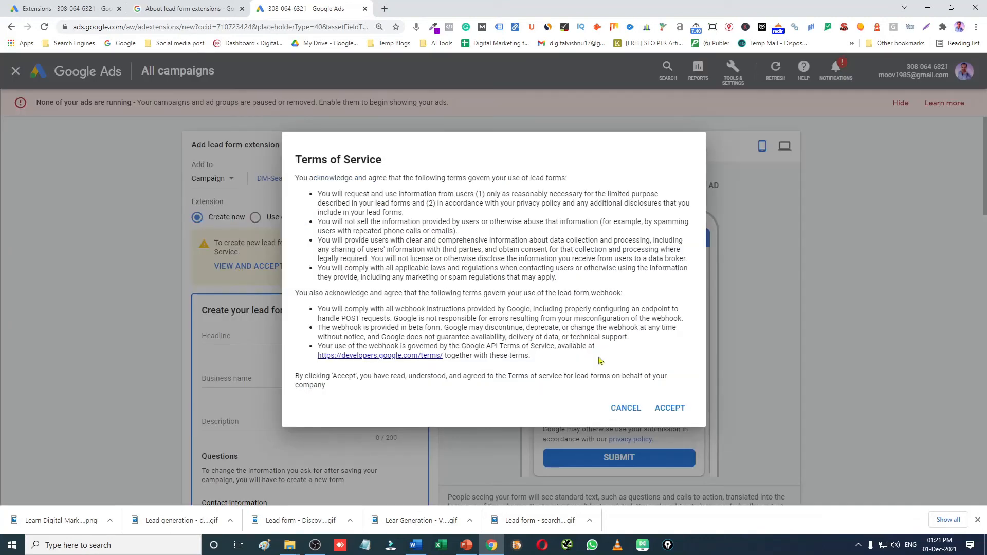
click(670, 407)
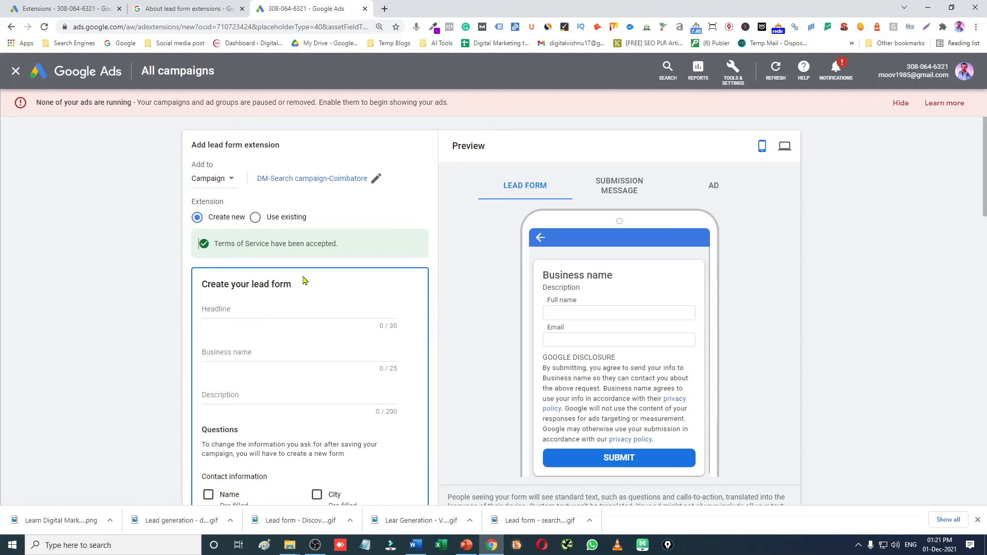
Copy "Learn Digital Marketing Course" from the Lead Form Extensions Text document in Word into the lead form's headline in Google Ads
scroll(303, 280, down, 1)
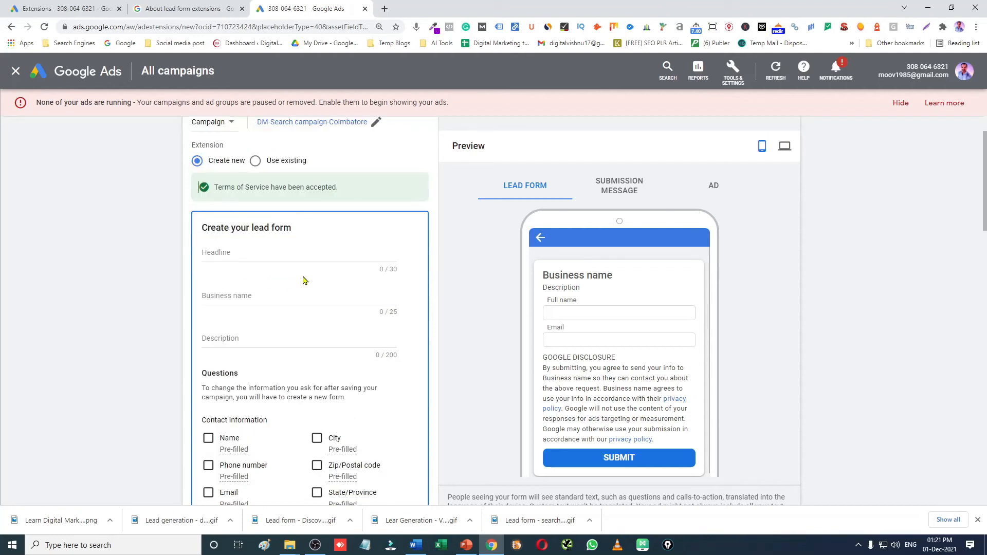
click(218, 252)
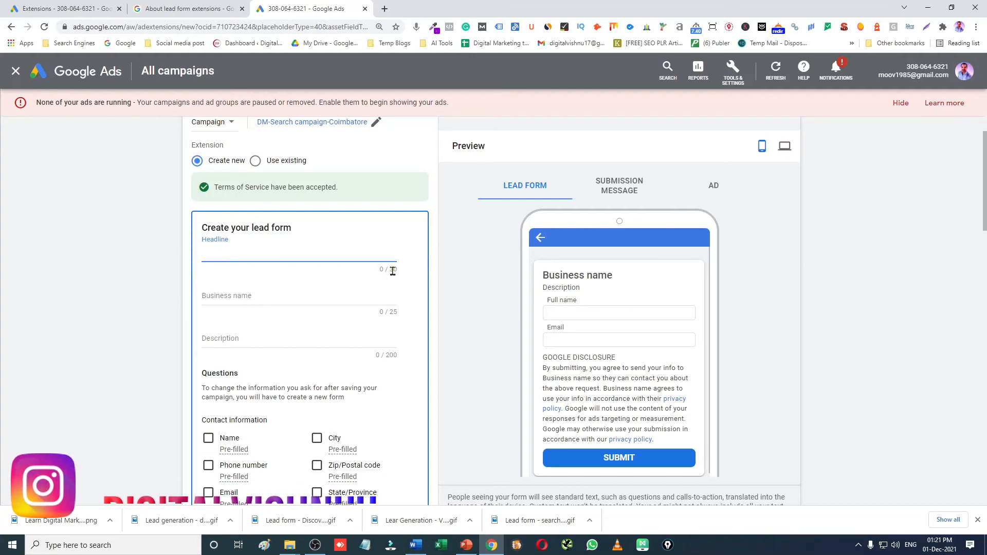
click(415, 545)
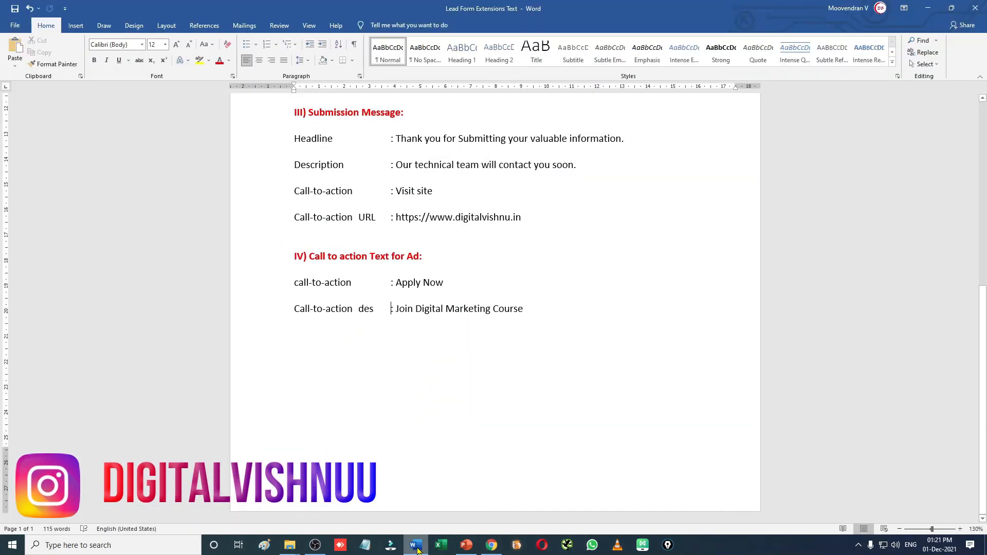
scroll(448, 321, up, 5)
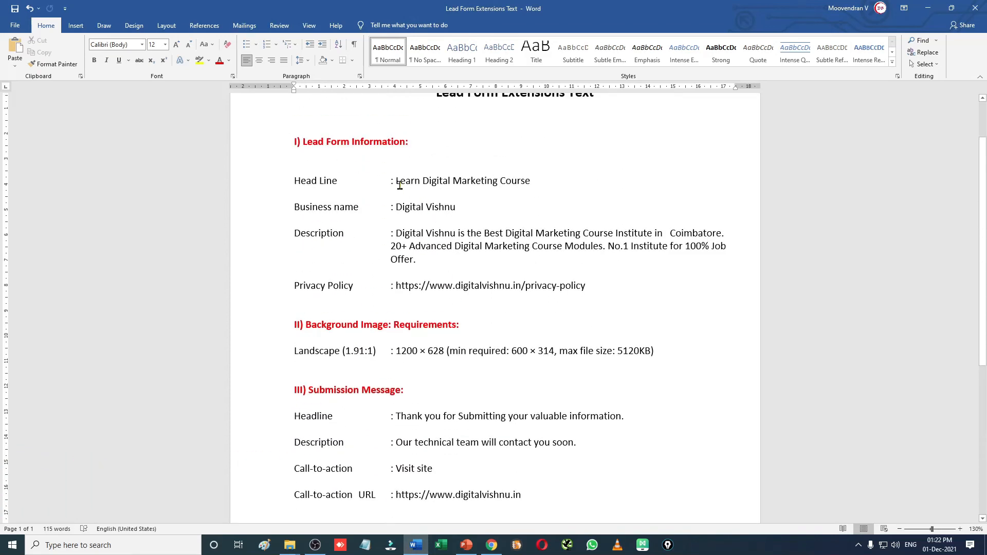
drag(394, 181, 531, 186)
key(ctrl+c)
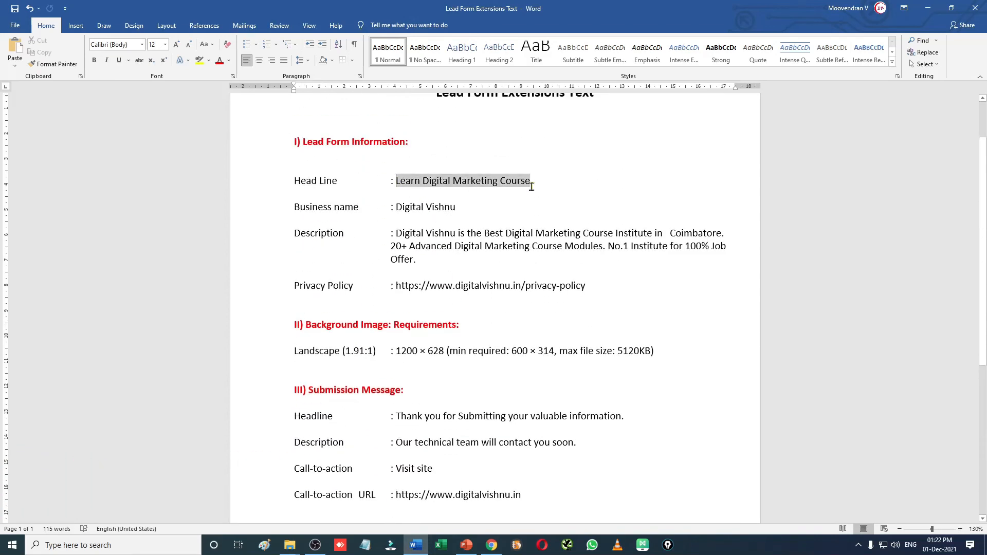
key(alt+Tab)
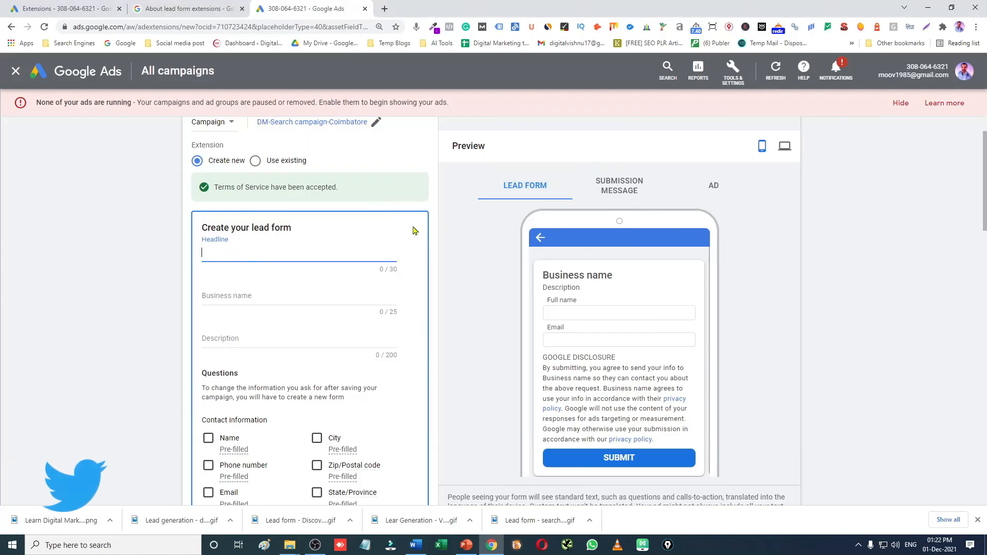
key(ctrl+v)
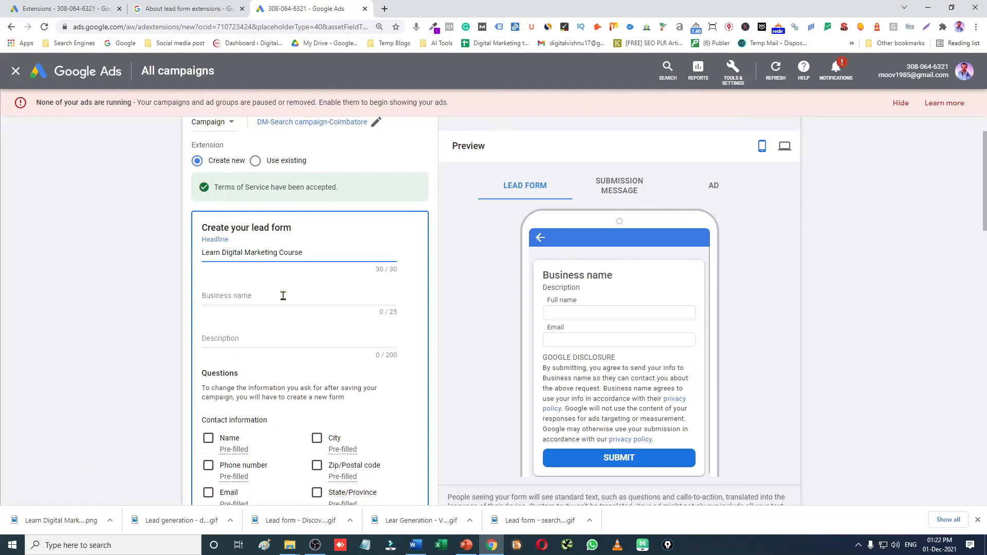
Copy the business name "Digital Vishnu" from the Word document into the lead form's business name in Google Ads
click(246, 298)
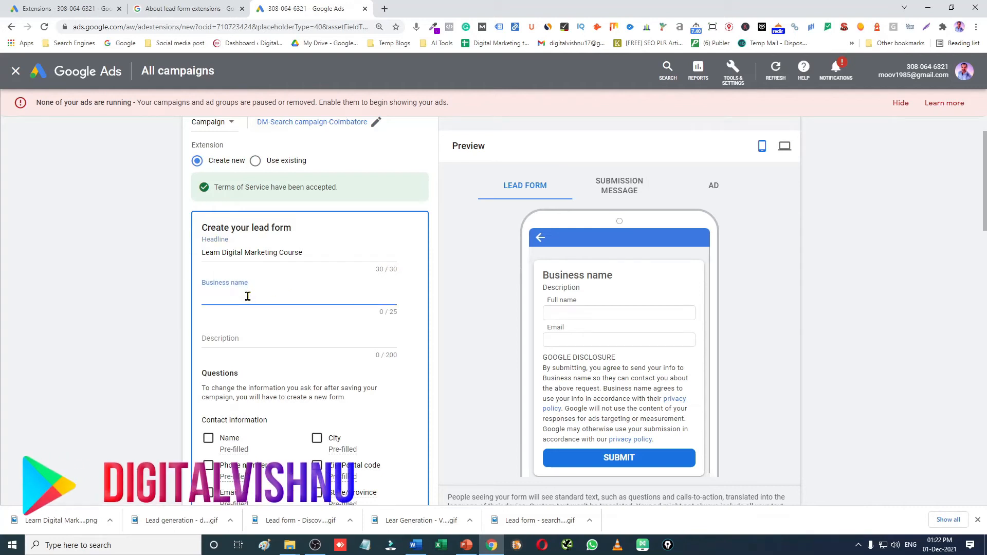
key(alt+Tab)
drag(396, 207, 456, 208)
key(ctrl+c)
key(alt+Tab)
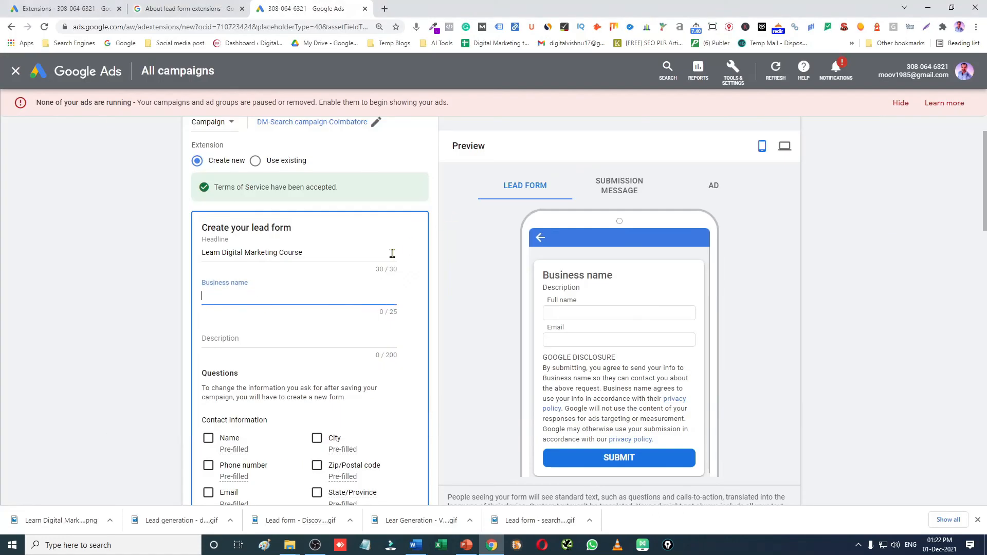
key(ctrl+v)
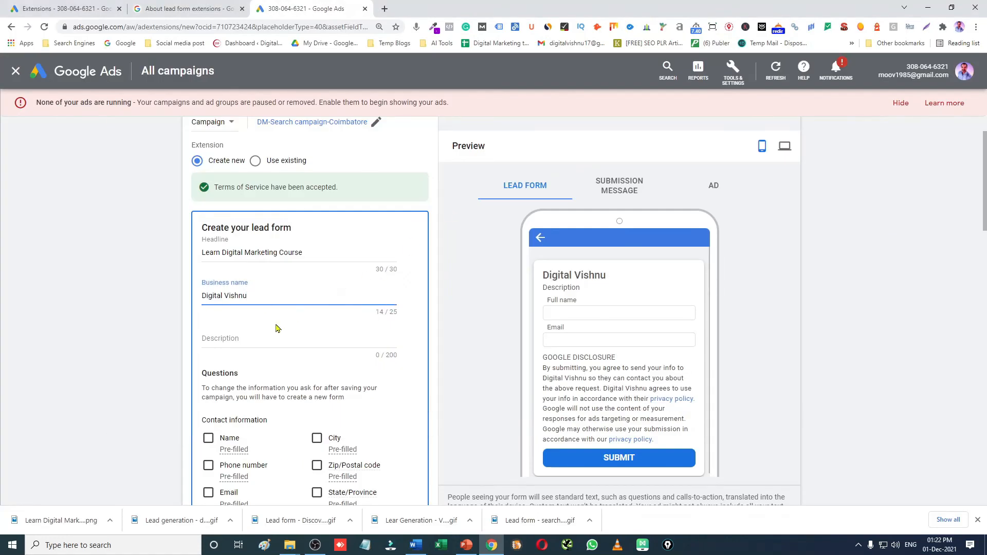
Copy the Digital Vishnu description paragraph from the Word document into the lead form's description, removing the leading colon and space
click(247, 337)
key(alt+Tab)
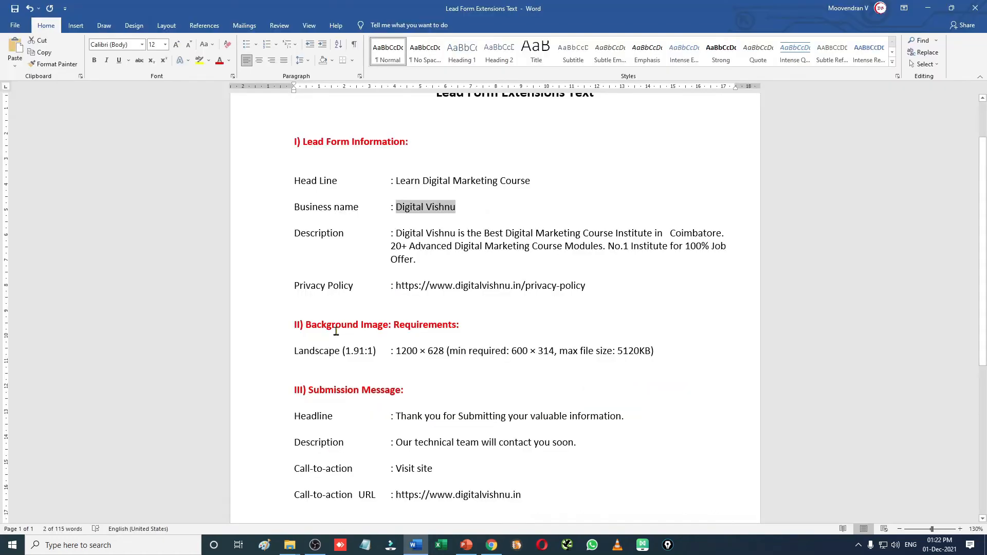
drag(391, 232, 417, 259)
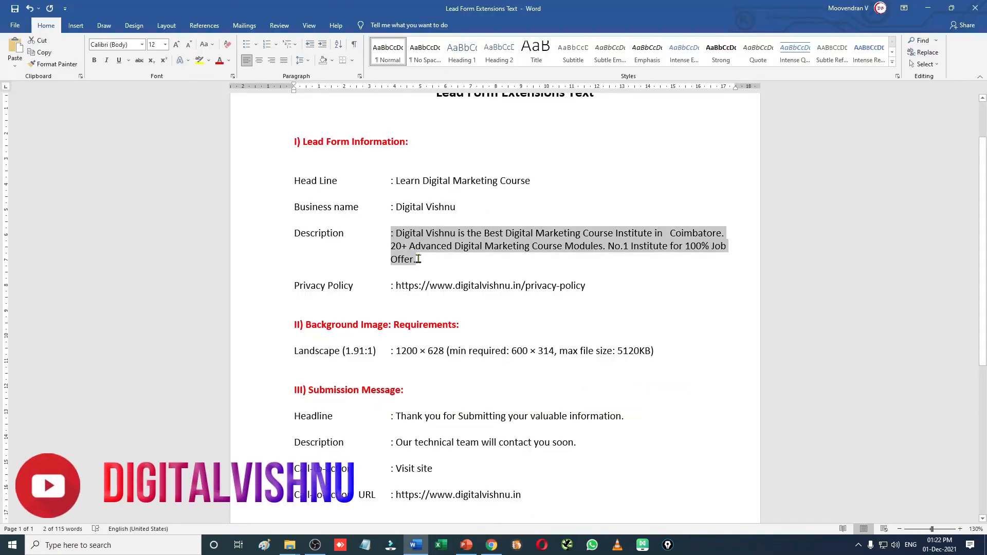
key(ctrl+c)
key(alt+Tab)
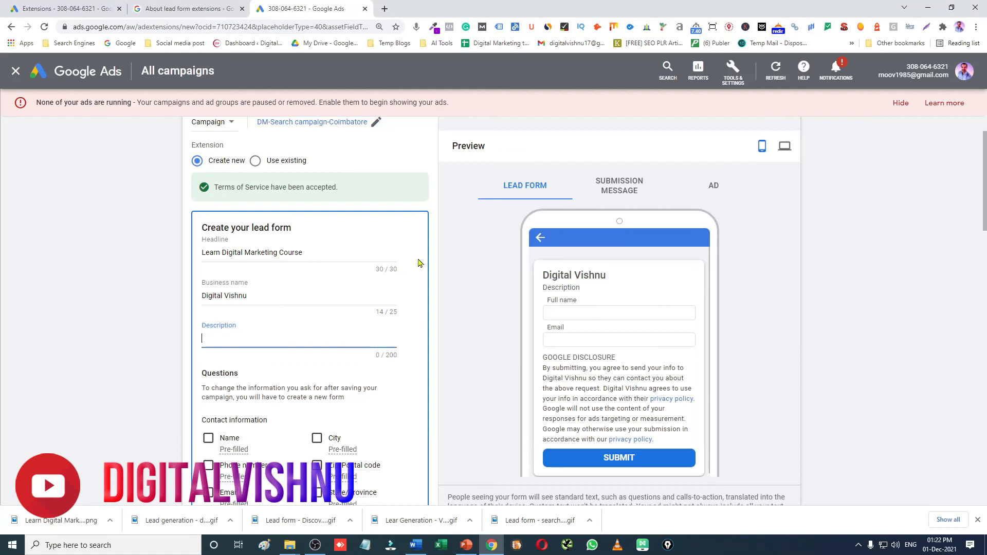
key(ctrl+v)
click(207, 338)
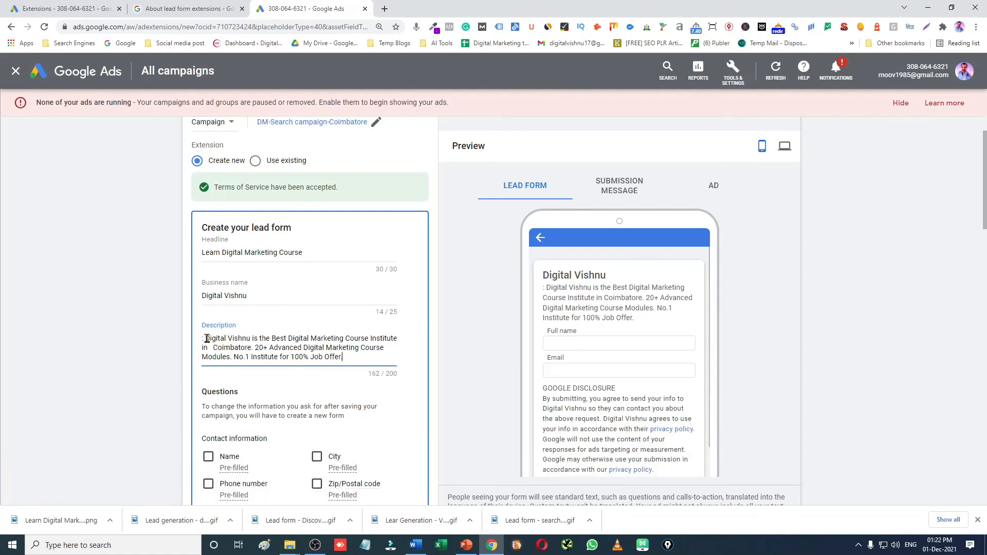
key(BackSpace)
key(BackSpace)
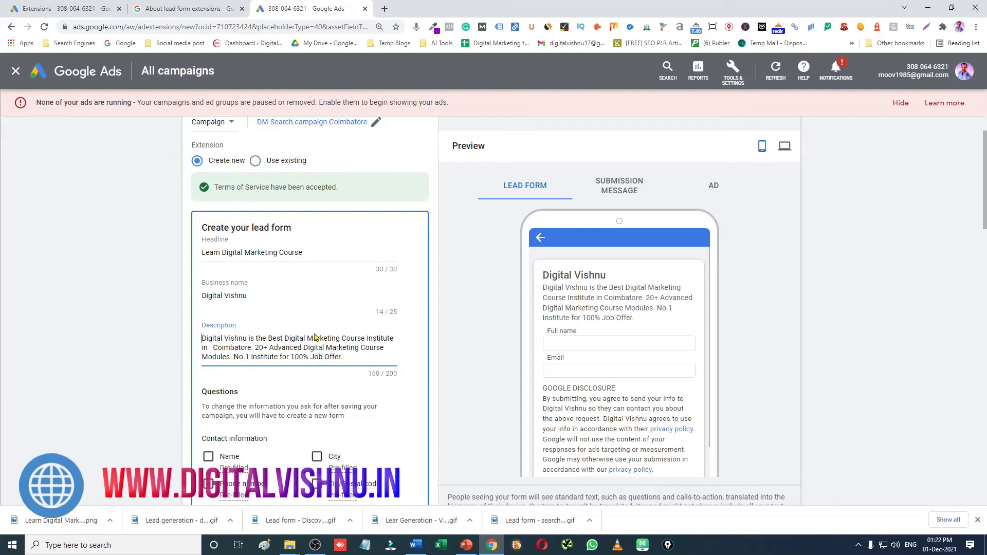
Have the lead form ask for name (as full name), phone number and city as contact information
scroll(315, 337, down, 2)
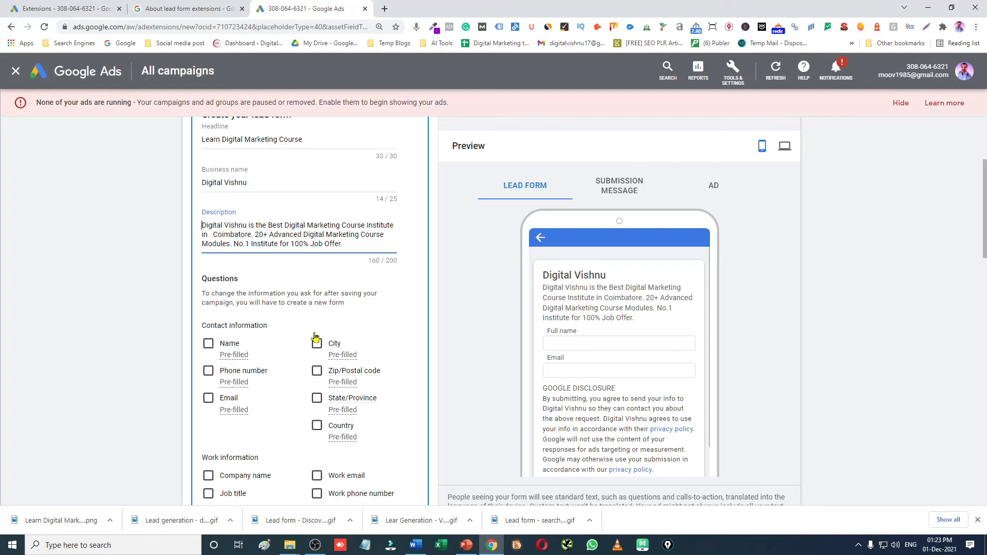
click(209, 346)
click(208, 344)
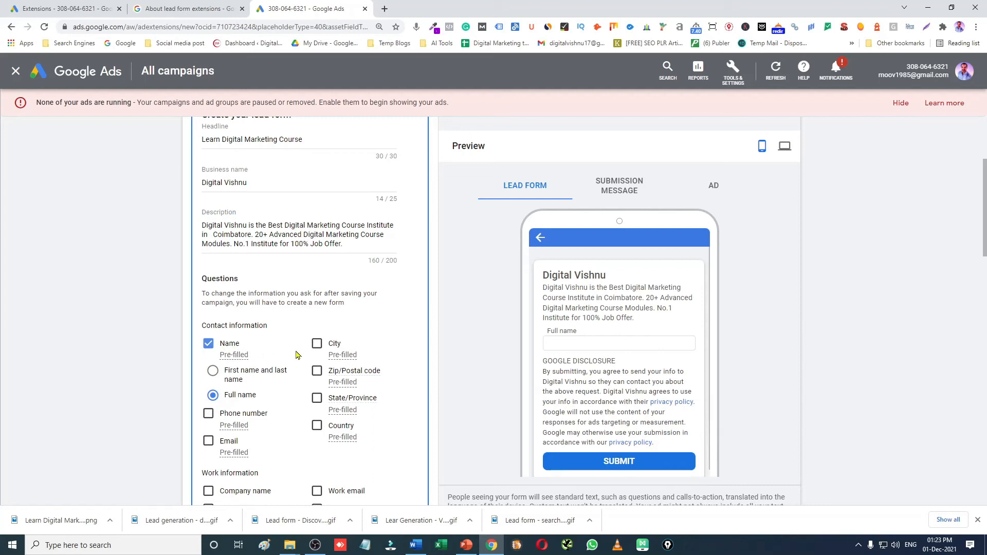
click(208, 414)
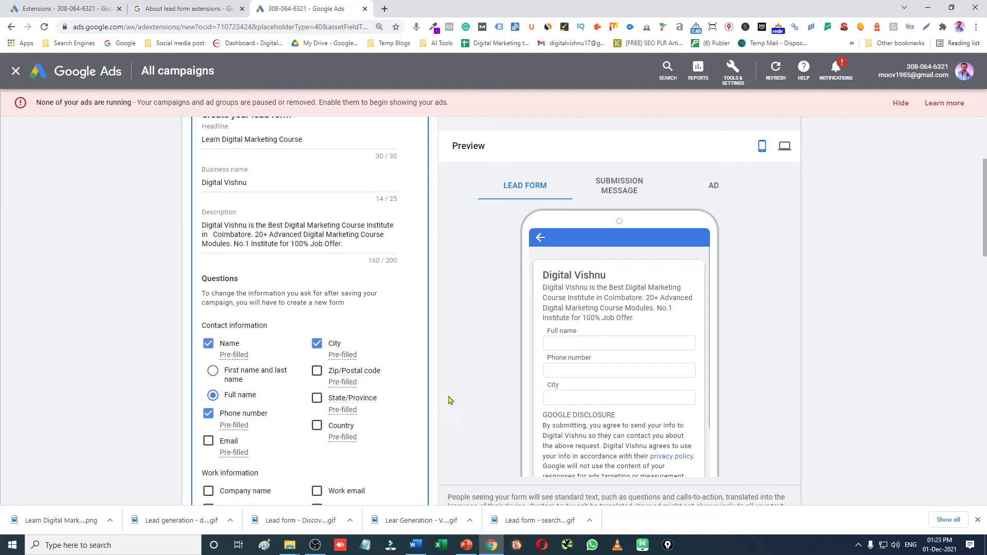
scroll(361, 368, down, 3)
scroll(360, 368, down, 1)
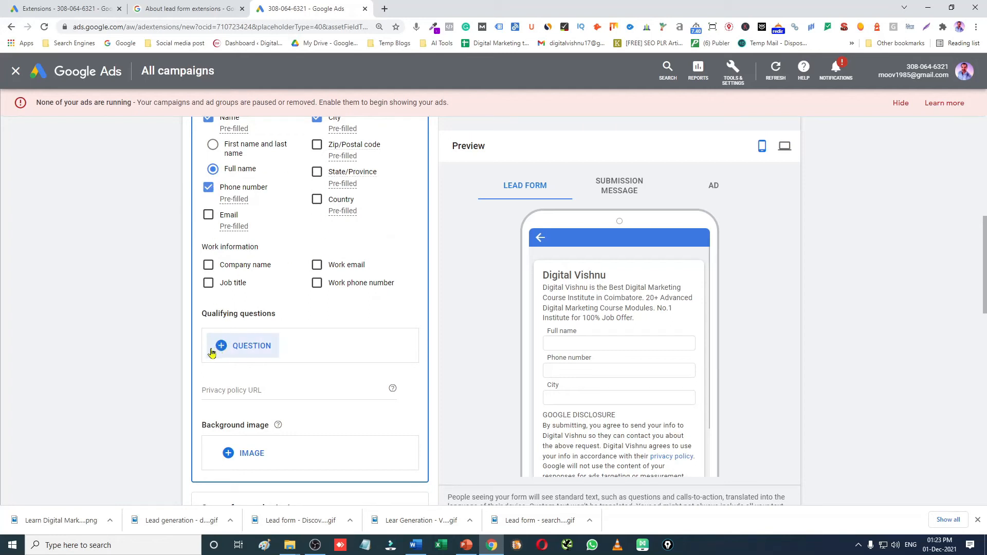
click(235, 393)
key(alt+Tab)
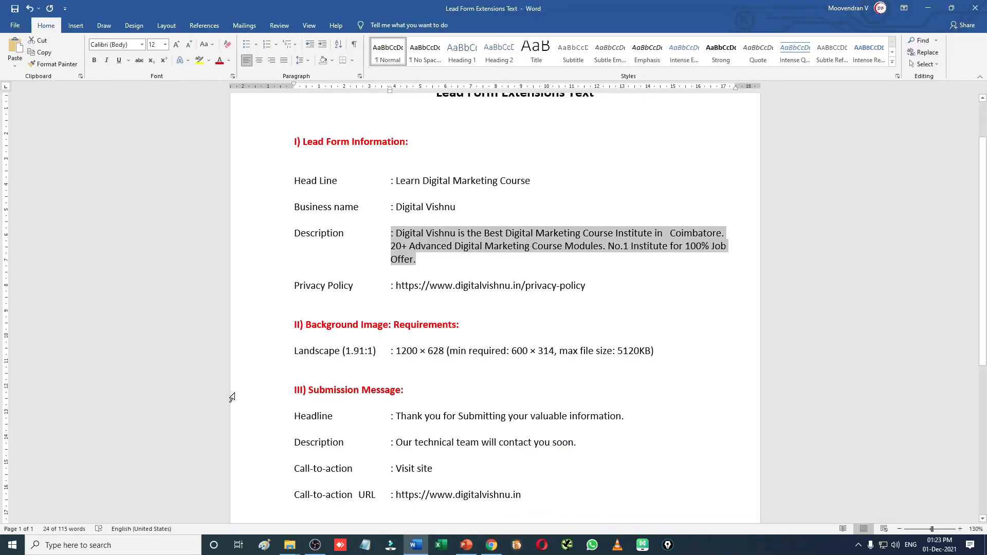
drag(397, 289, 591, 289)
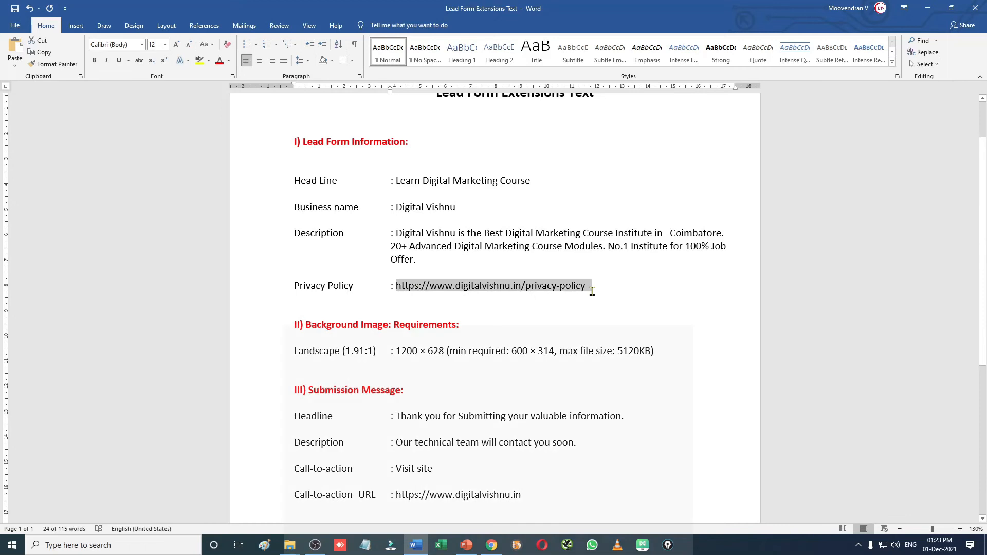
key(ctrl+c)
key(alt+Tab)
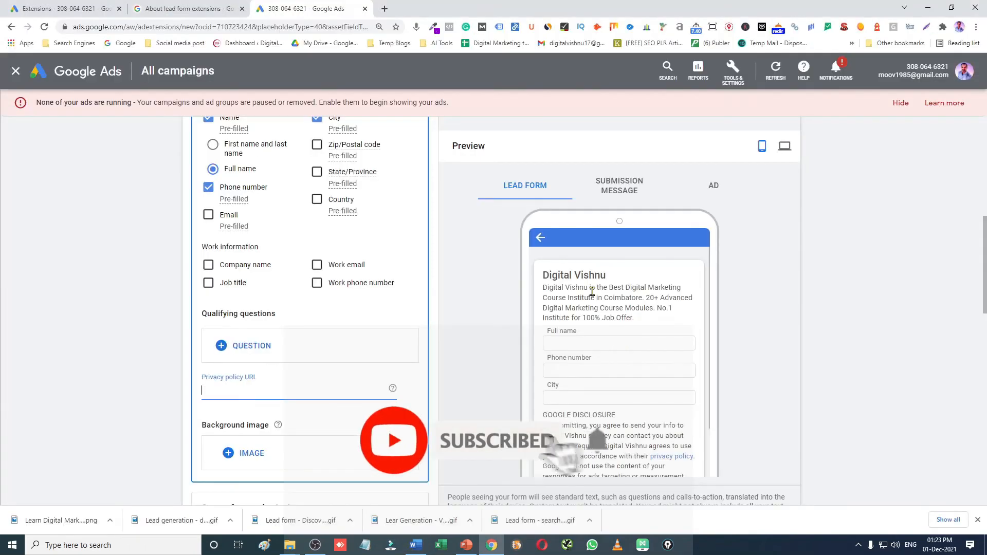
key(ctrl+v)
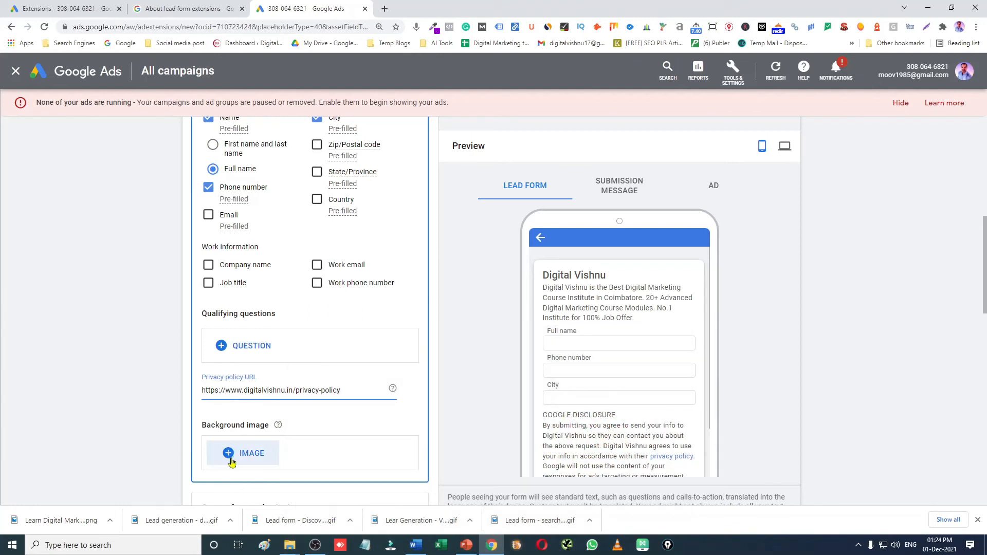
Upload the image "Learn Digital Marketing Course in Coimbatore" from Downloads as the lead form's background image, using the 1.91:1 crop
key(alt+Tab)
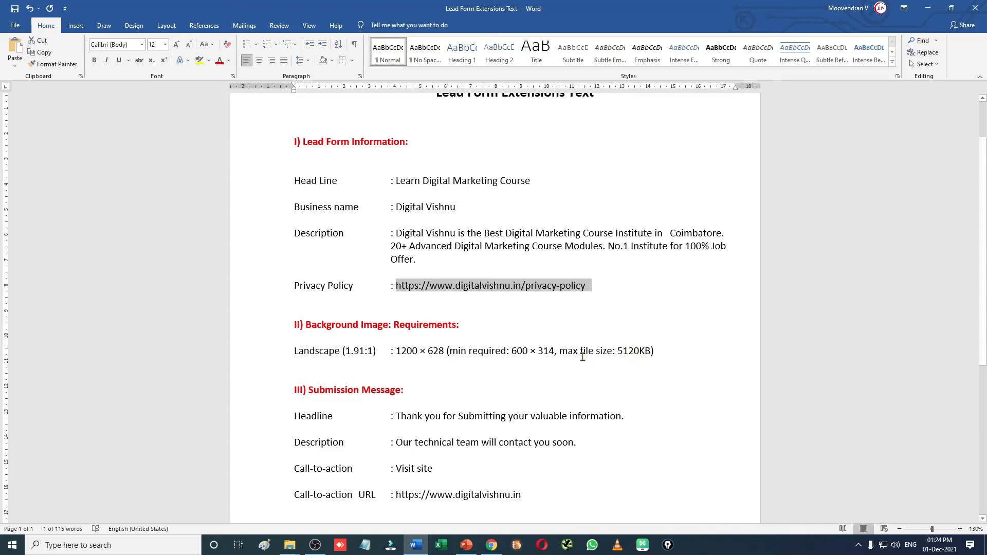
key(alt+Tab)
click(251, 453)
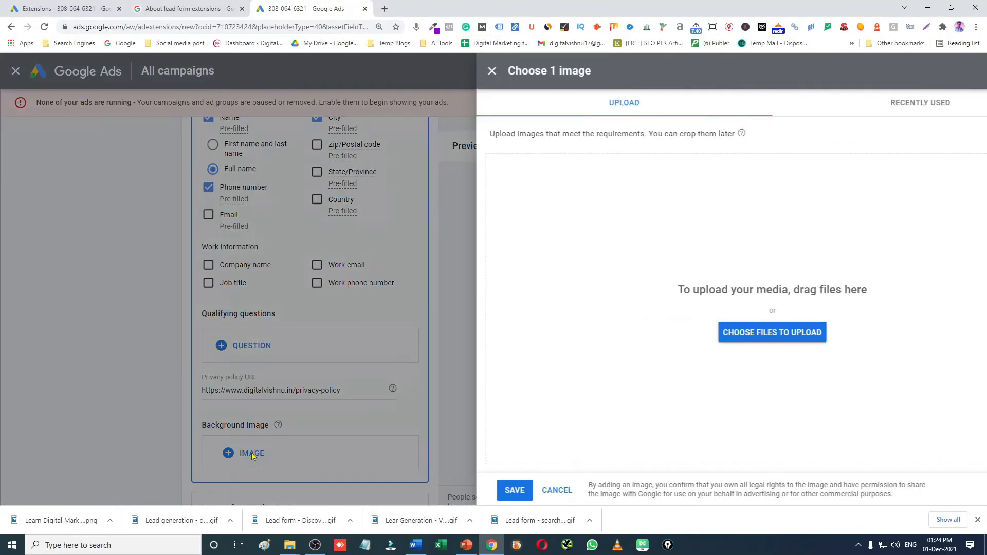
click(679, 338)
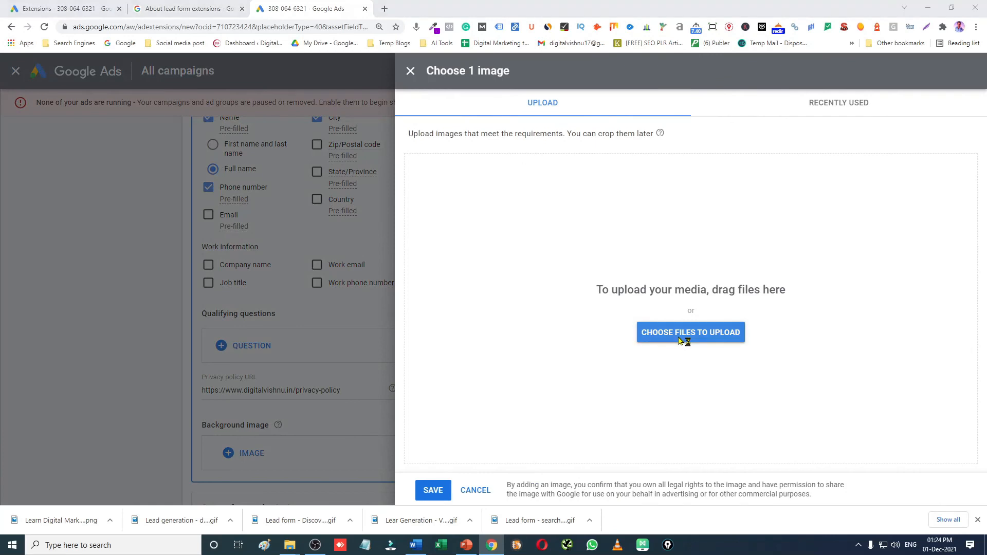
click(114, 212)
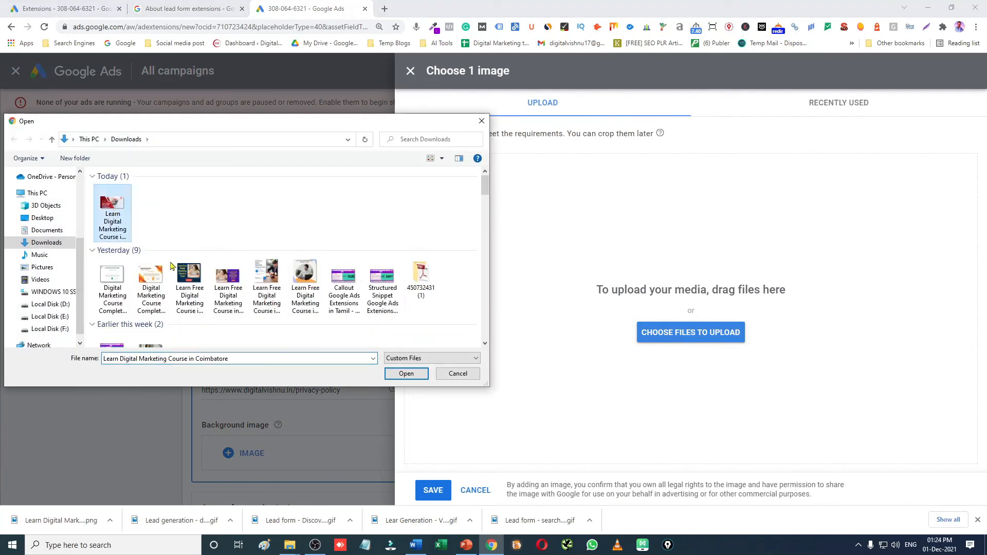
click(407, 373)
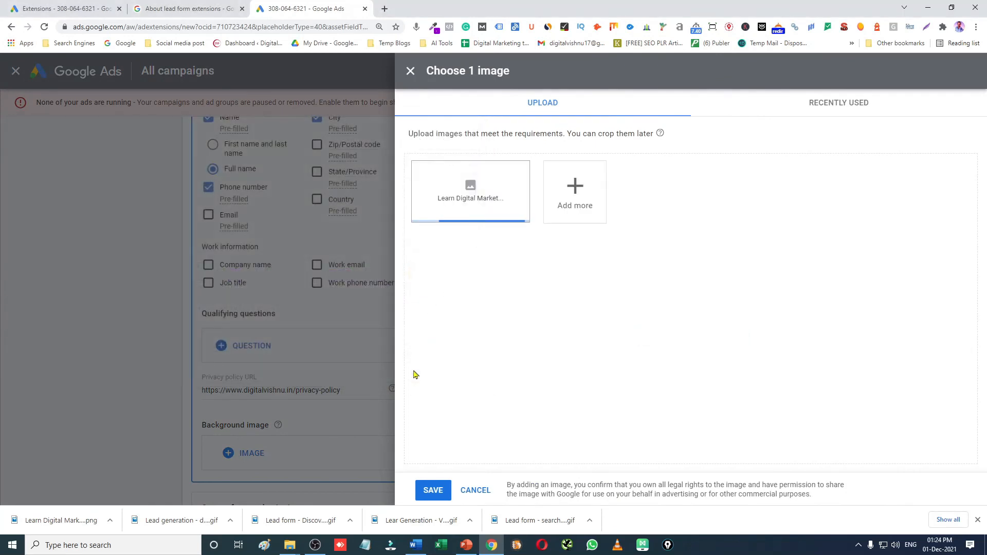
mouse_move(469, 206)
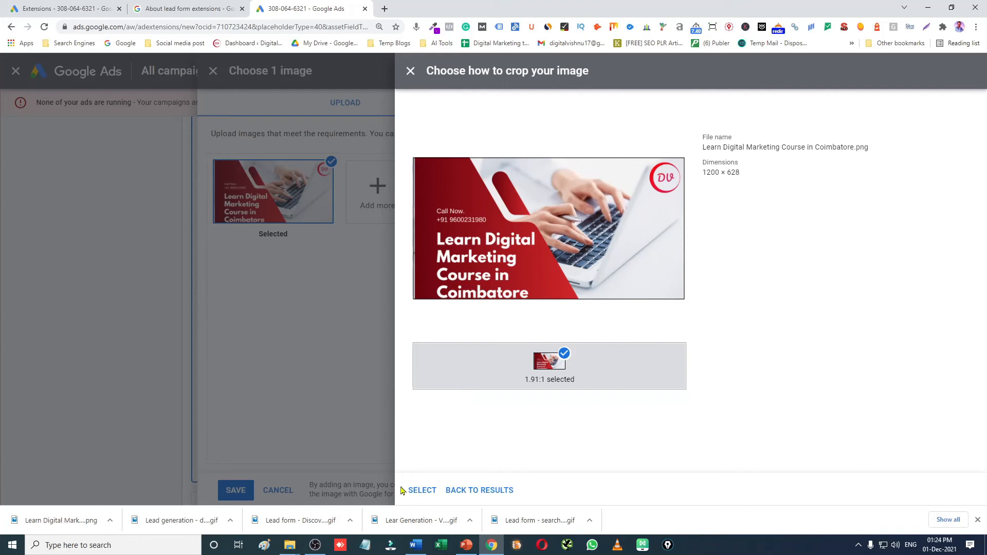
click(420, 492)
click(431, 491)
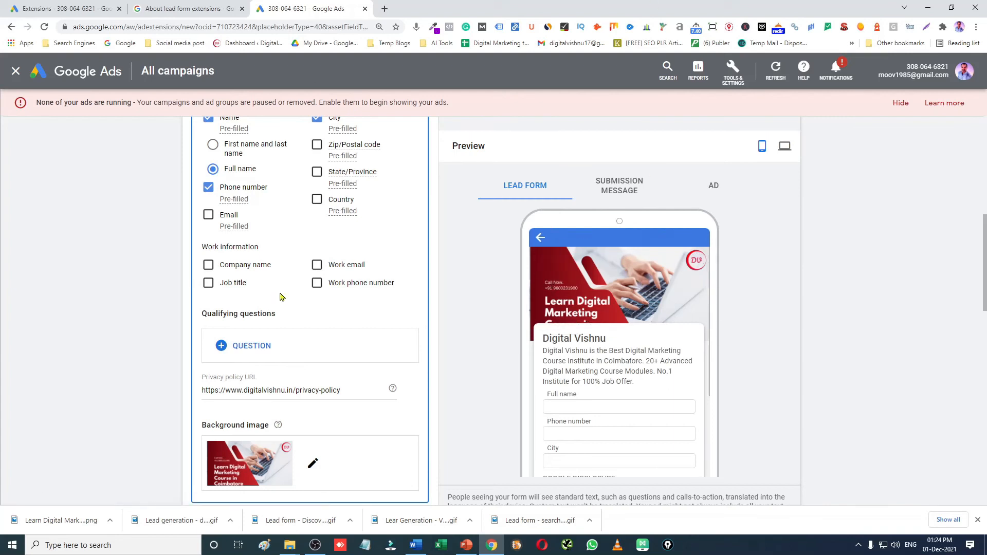
Copy "Thank you for Submitting your valuable information." from the Word document into the form submission message's headline in Google Ads
scroll(320, 325, down, 3)
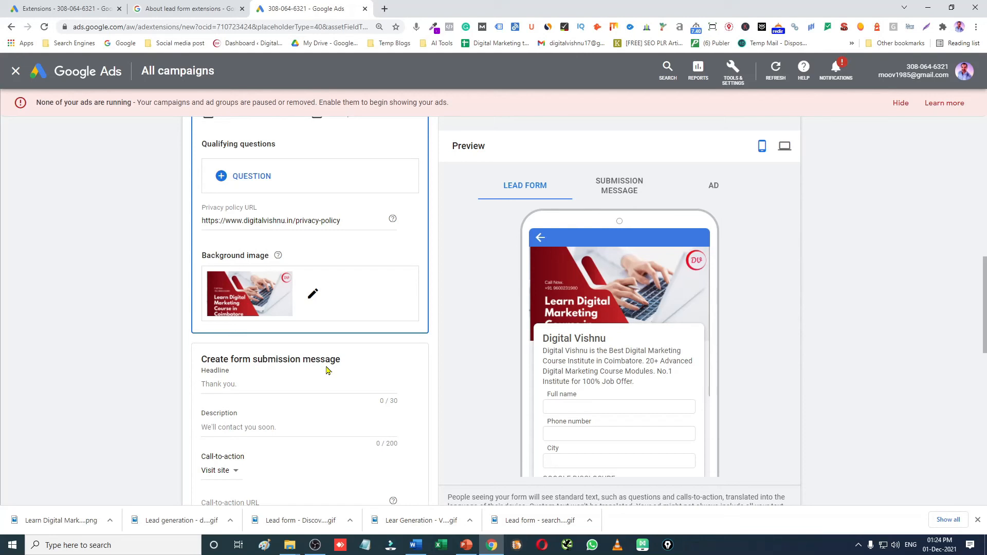
click(218, 385)
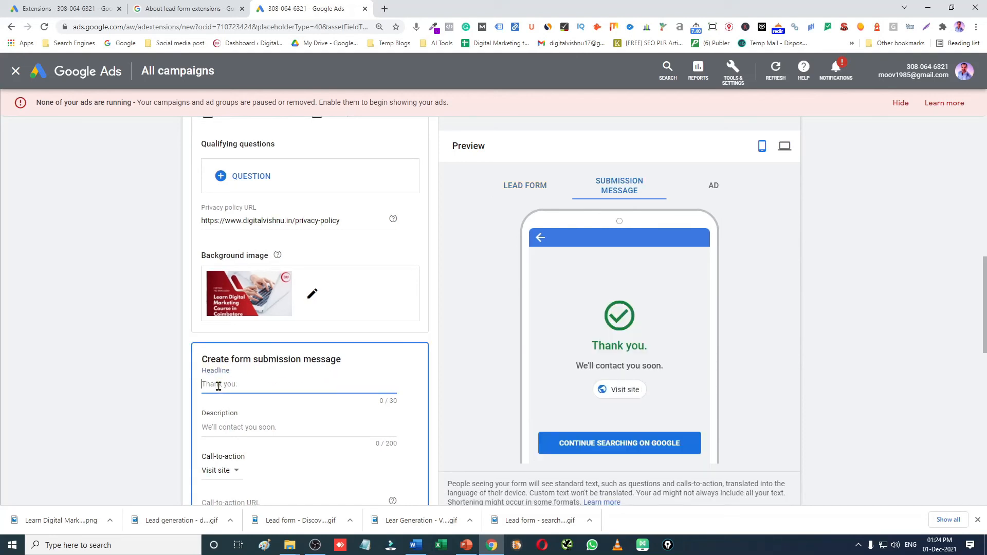
key(alt+Tab)
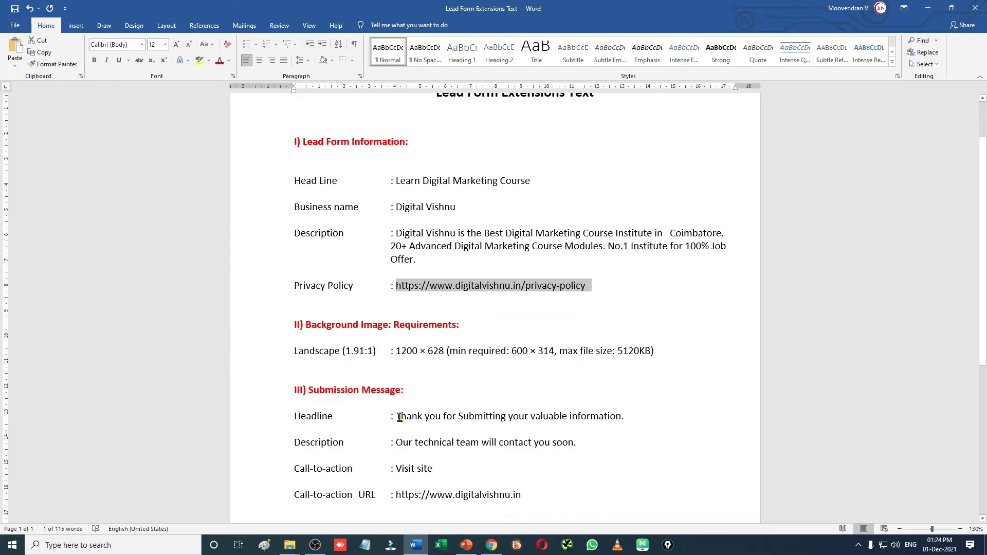
drag(397, 417, 626, 416)
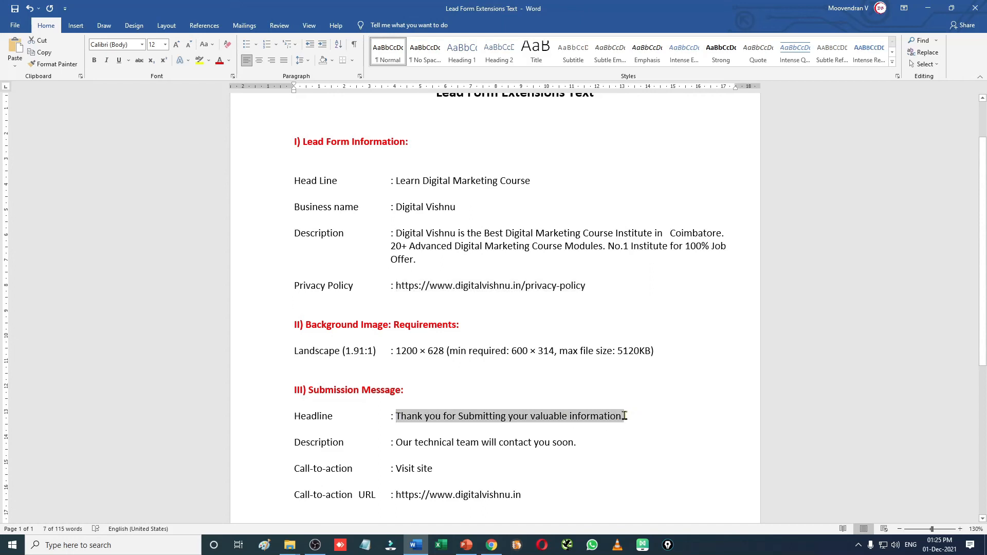
key(ctrl+c)
key(alt+Tab)
key(ctrl+v)
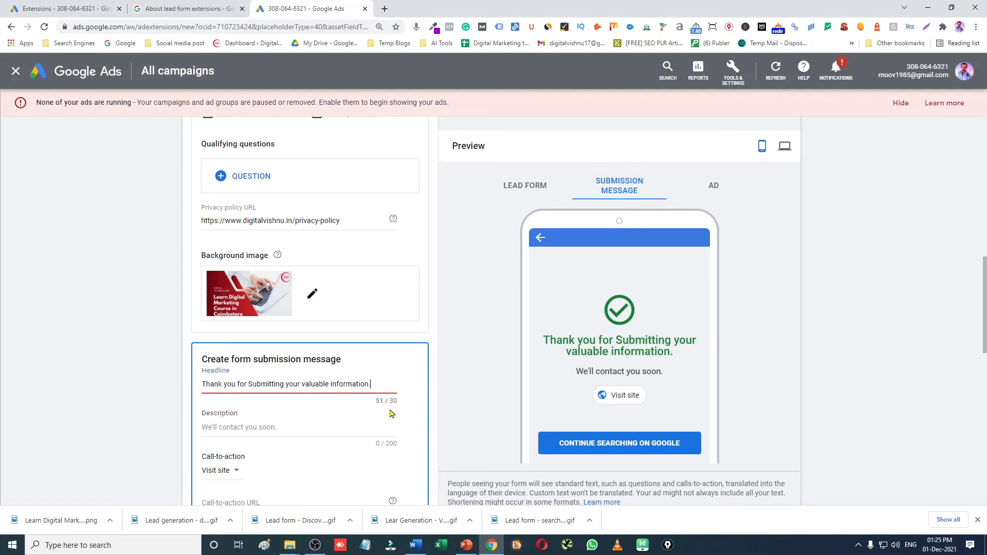
Move the submission message's headline text into its description and enter "Thank You" as the headline
key(alt+Tab)
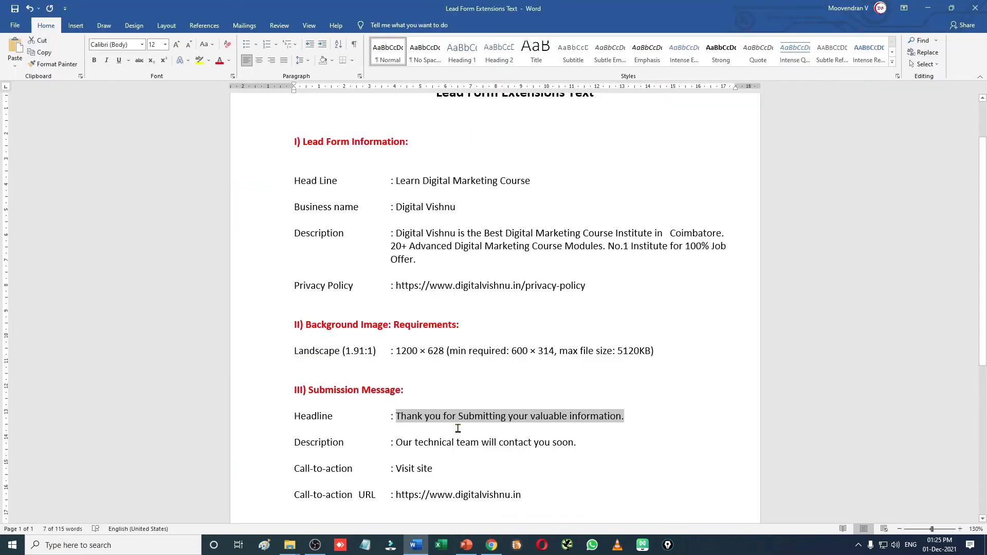
key(alt+Tab)
click(272, 385)
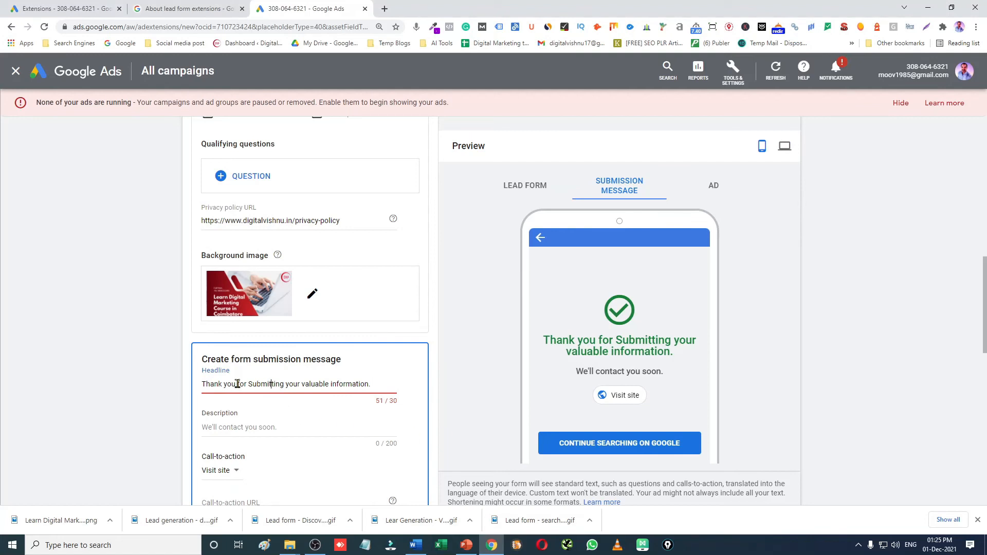
key(alt+Tab)
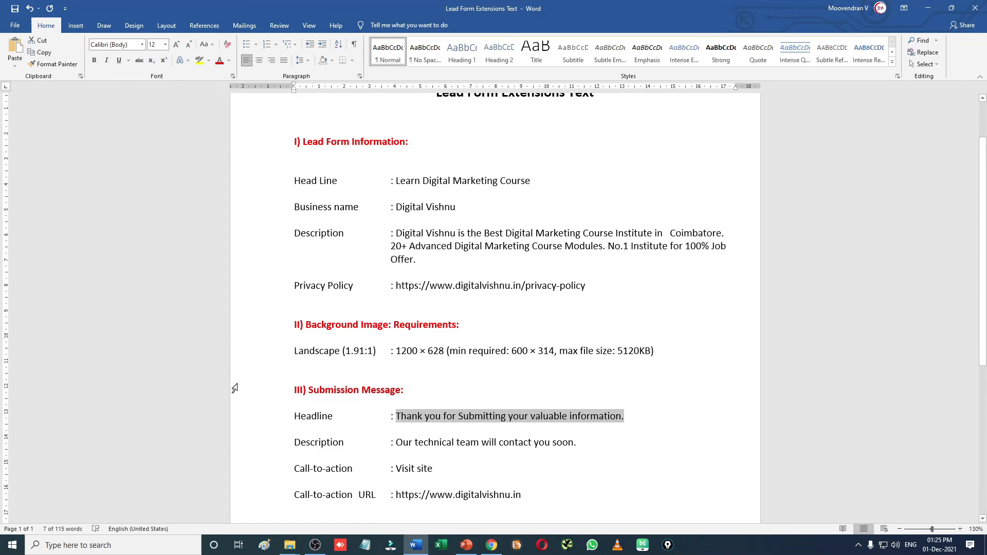
key(alt+Tab)
drag(202, 385, 400, 390)
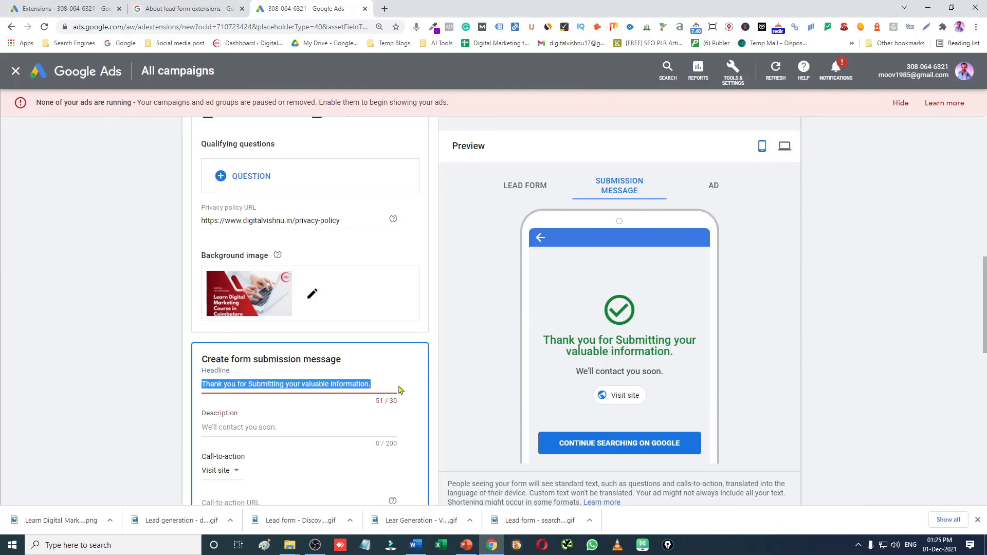
key(ctrl+x)
click(262, 424)
key(ctrl+v)
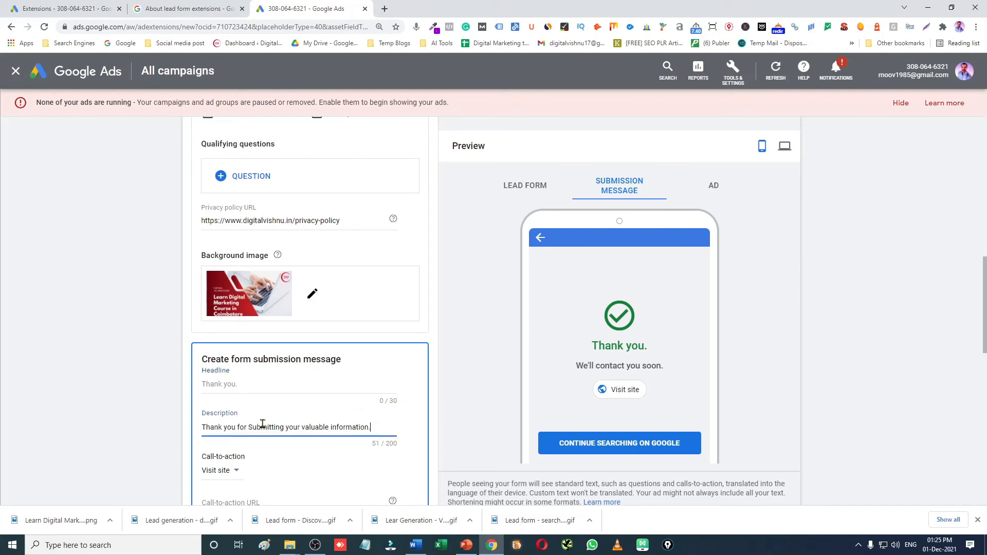
click(254, 385)
text(Thank Yo)
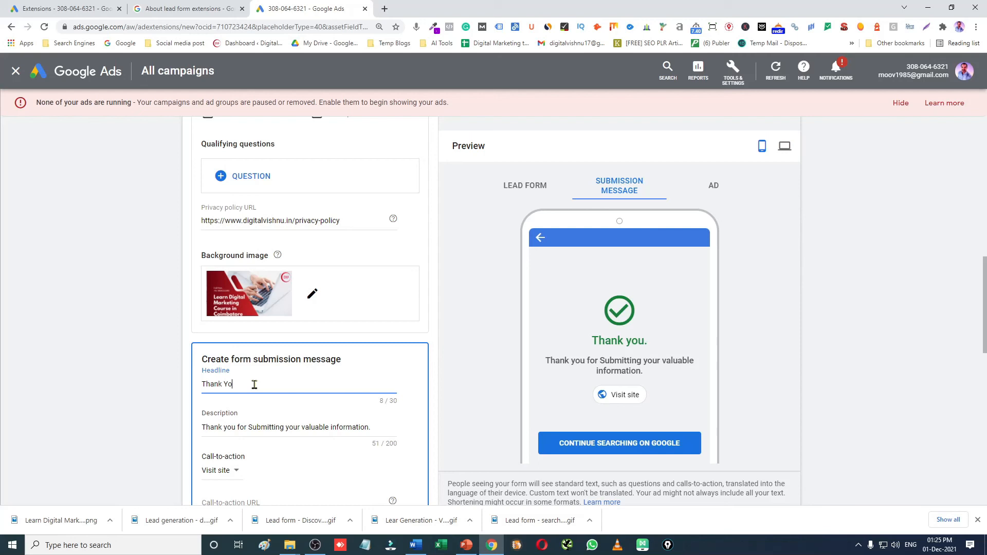
Append "Our technical team will contact you soon." from the Word document to the submission message's description, separated by a space
click(376, 428)
key(alt+Tab)
drag(396, 443, 604, 440)
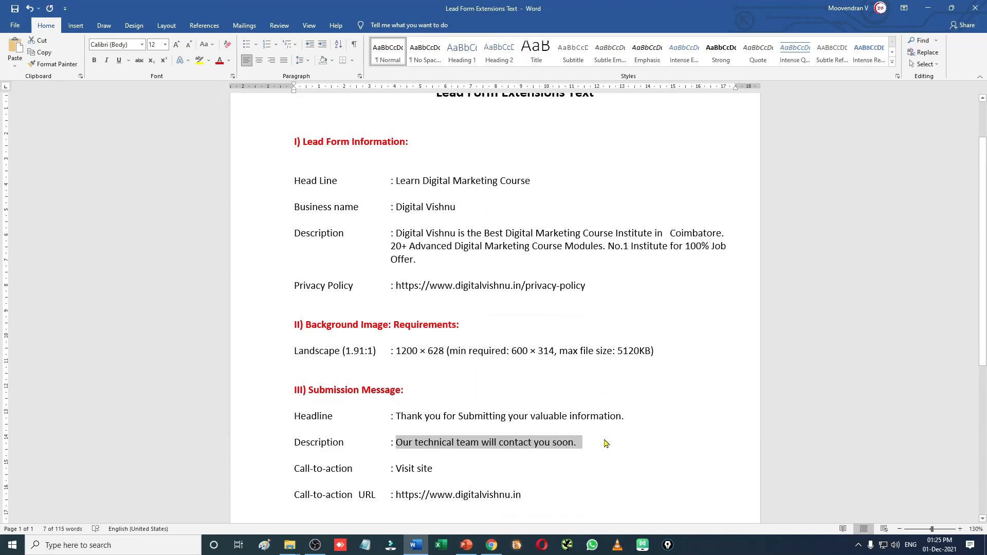
key(alt+Tab)
key(ctrl+v)
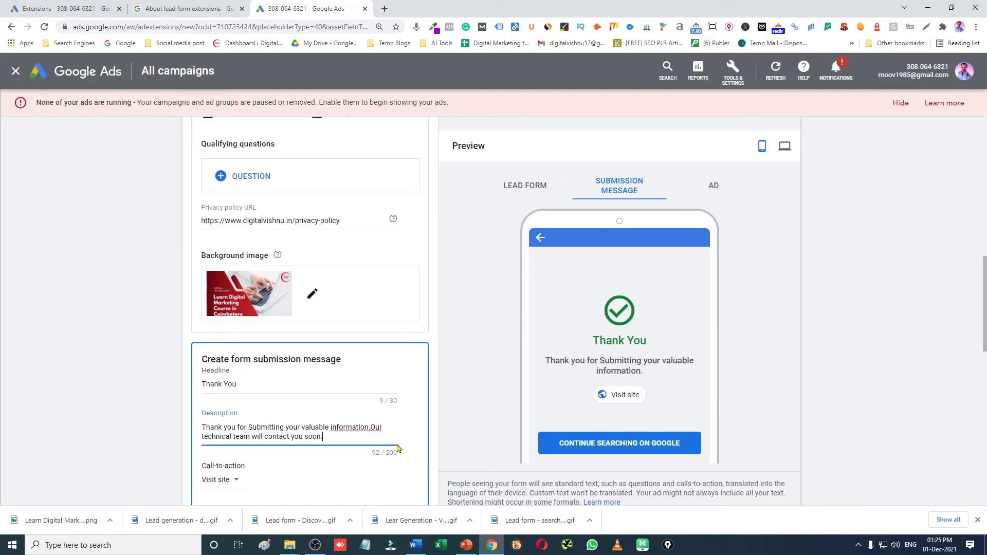
click(371, 429)
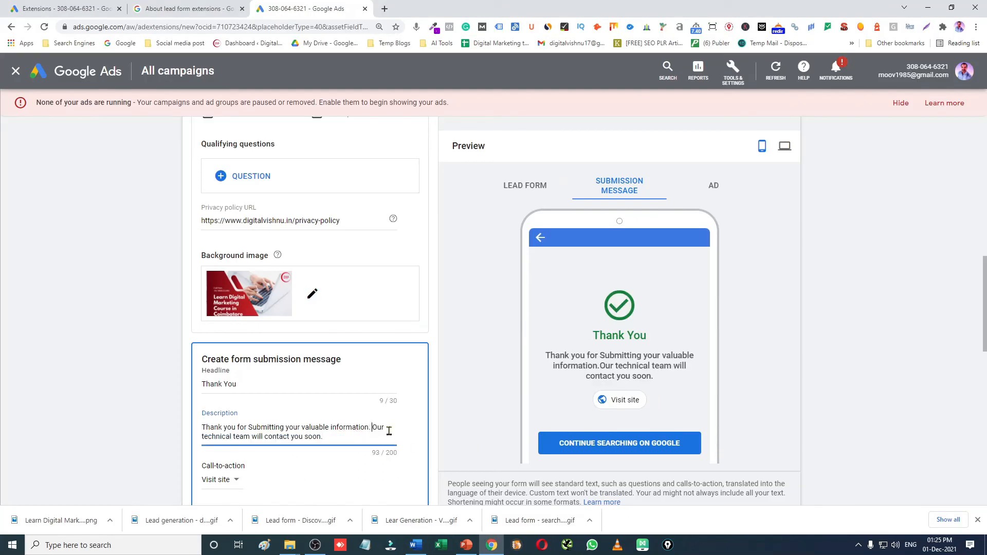
scroll(307, 436, down, 1)
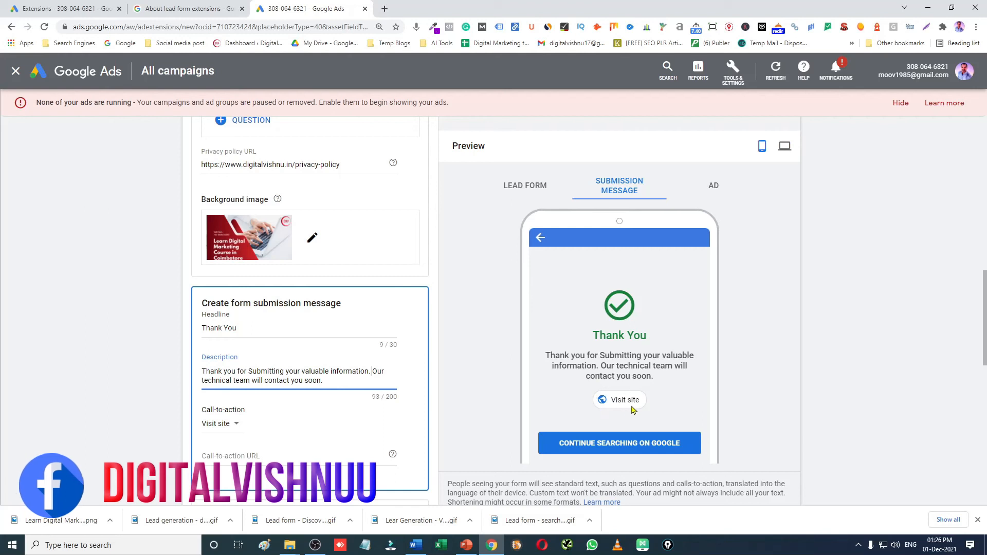
click(238, 426)
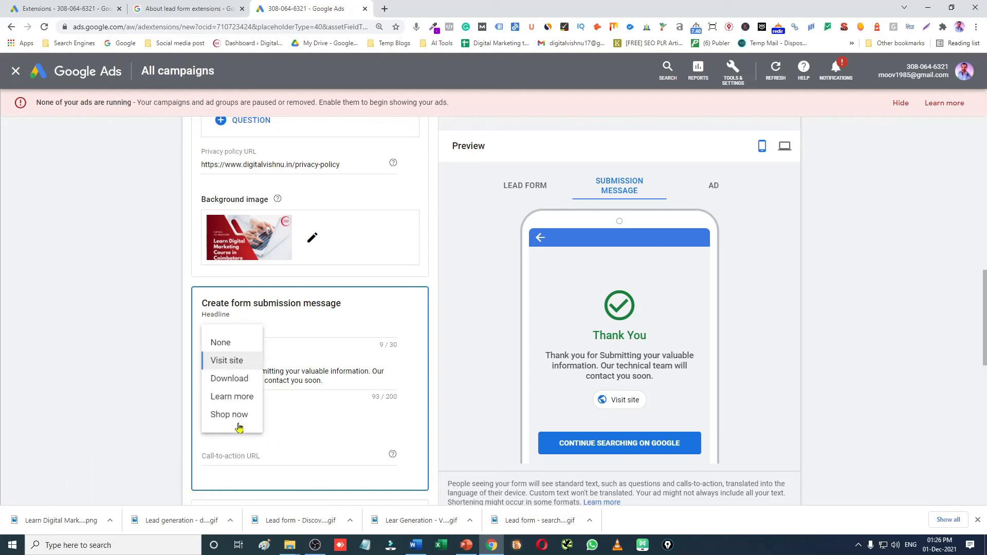
click(235, 398)
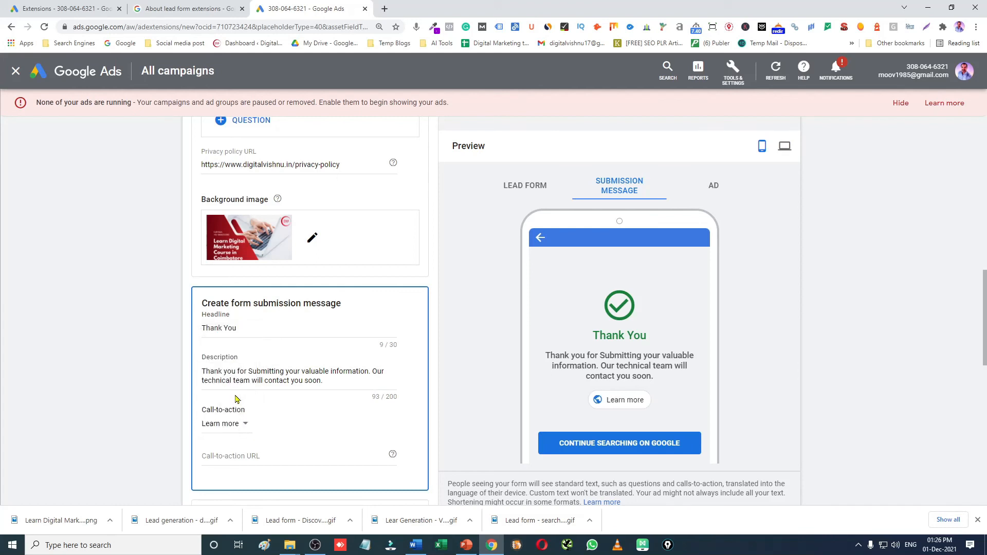
click(233, 456)
key(alt+Tab)
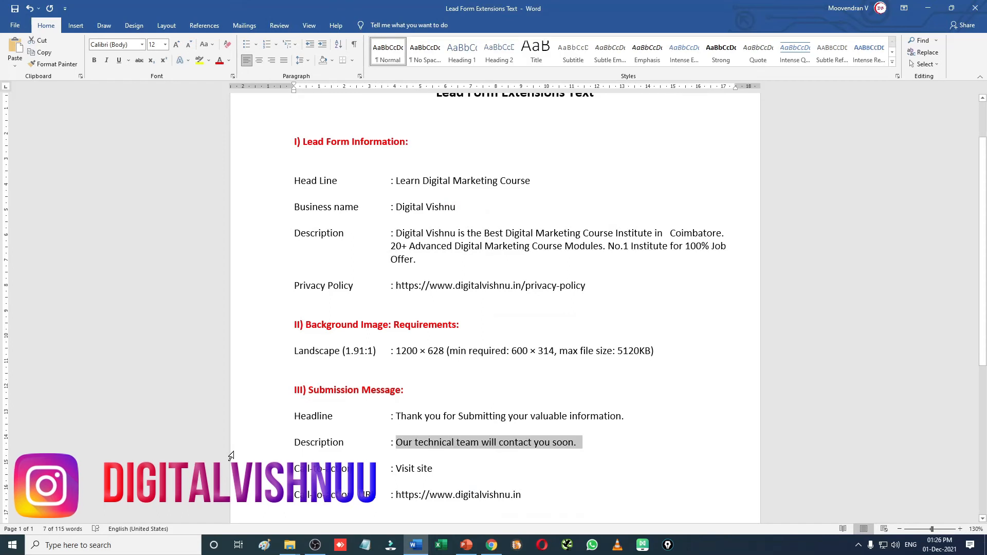
drag(396, 496, 529, 498)
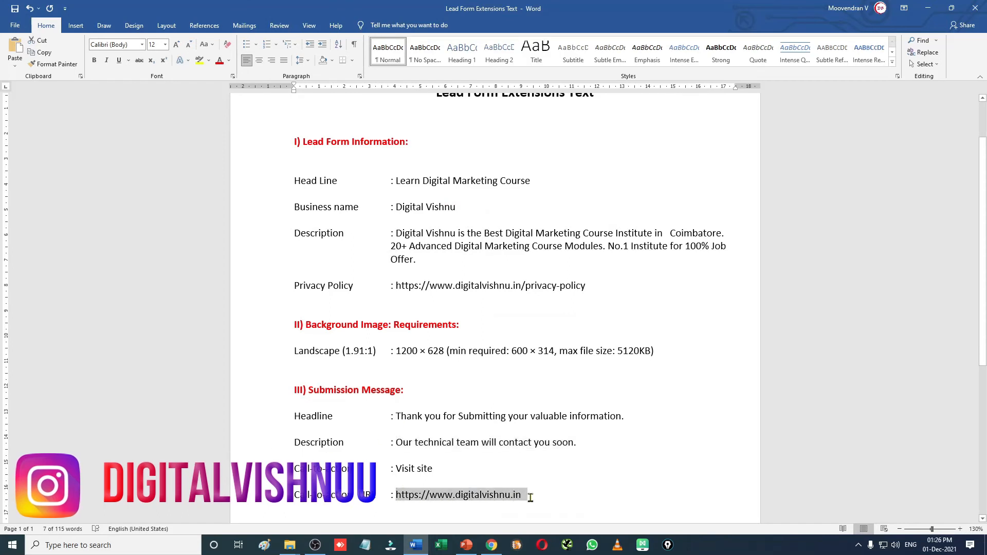
key(alt+Tab)
key(ctrl+v)
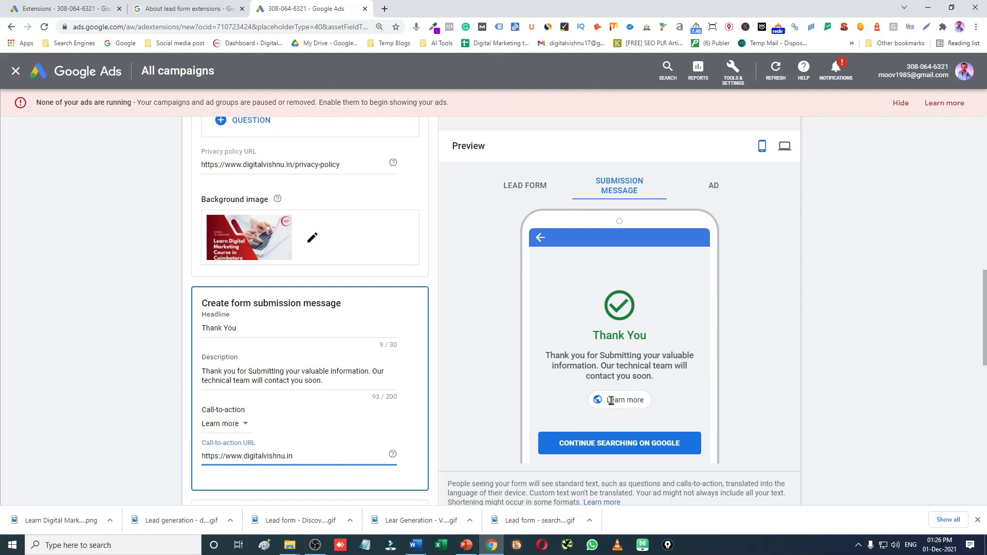
Preview the ad and set its call-to-action to Apply now, following the call-to-action text in the Word document
scroll(304, 415, down, 3)
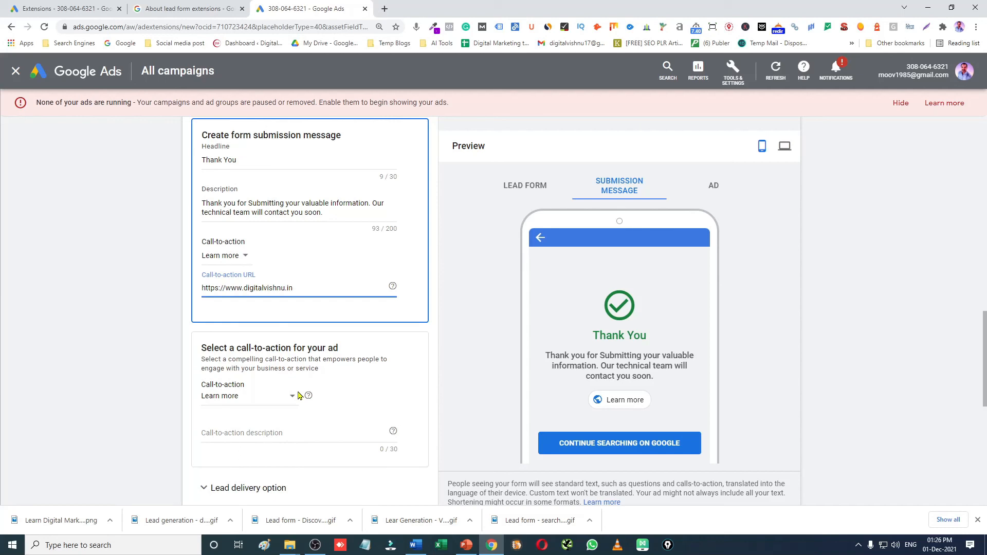
click(714, 189)
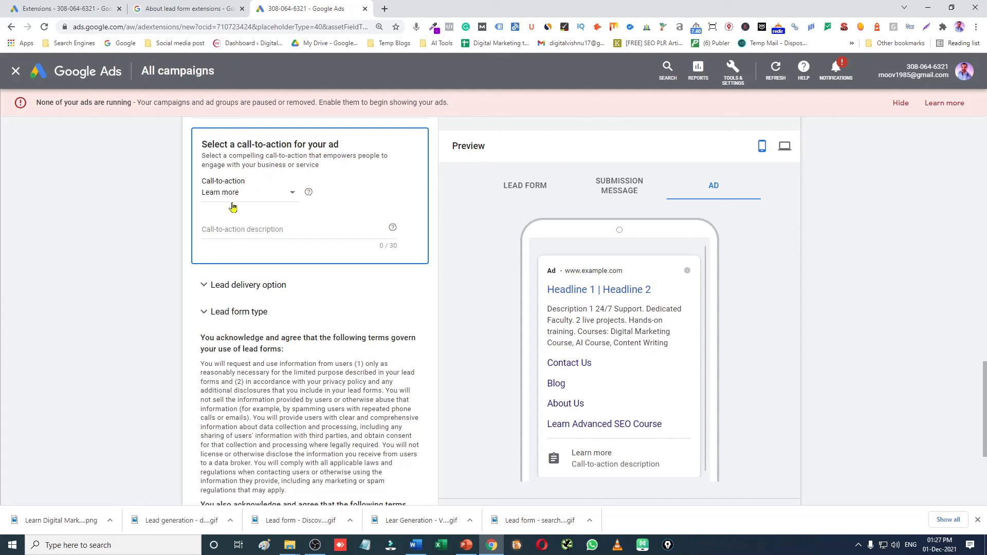
key(alt+Tab)
scroll(588, 377, down, 3)
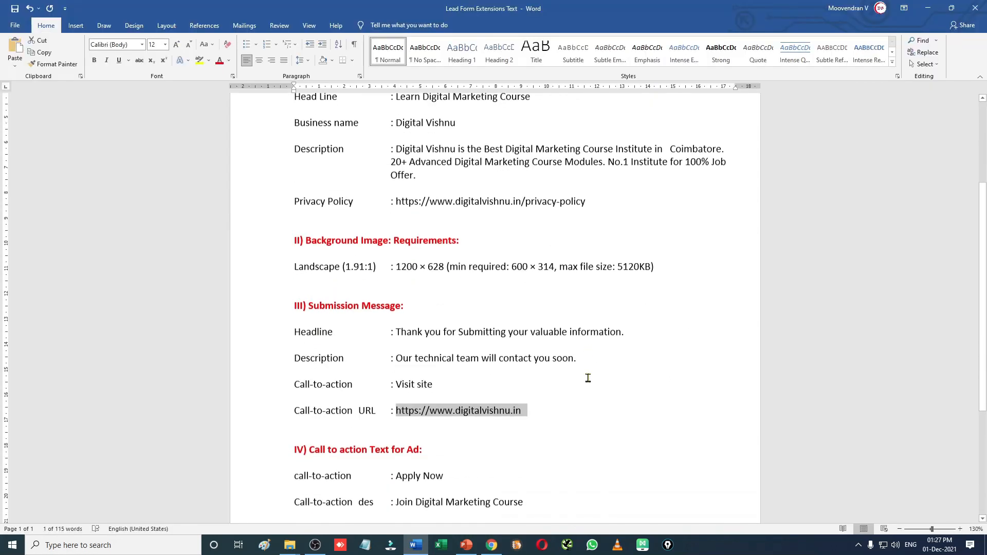
scroll(588, 378, down, 1)
drag(394, 437, 454, 438)
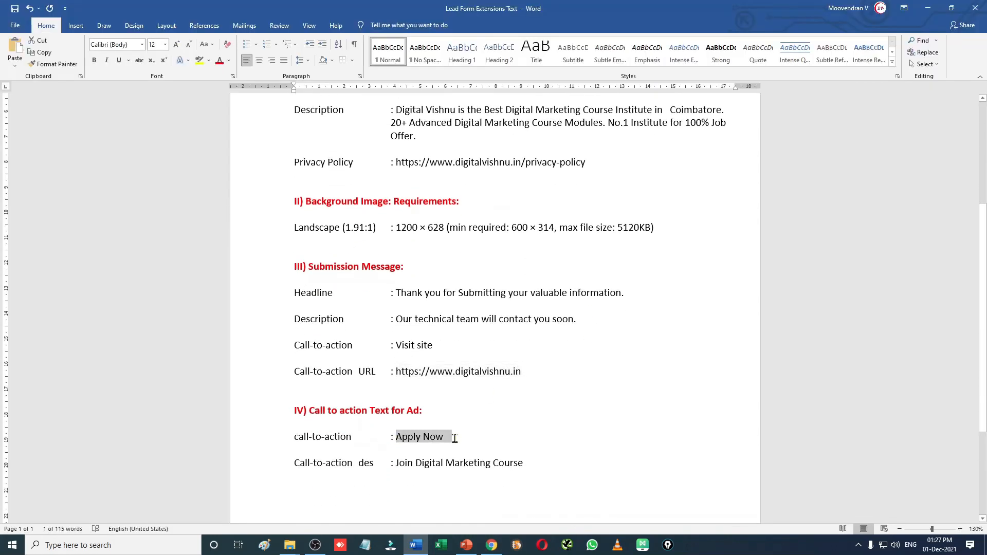
key(alt+Tab)
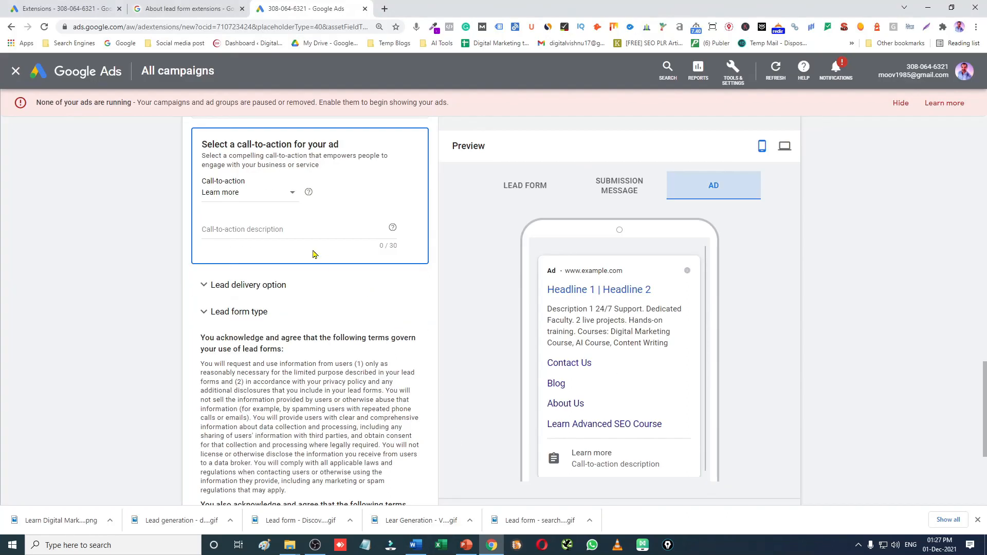
click(252, 197)
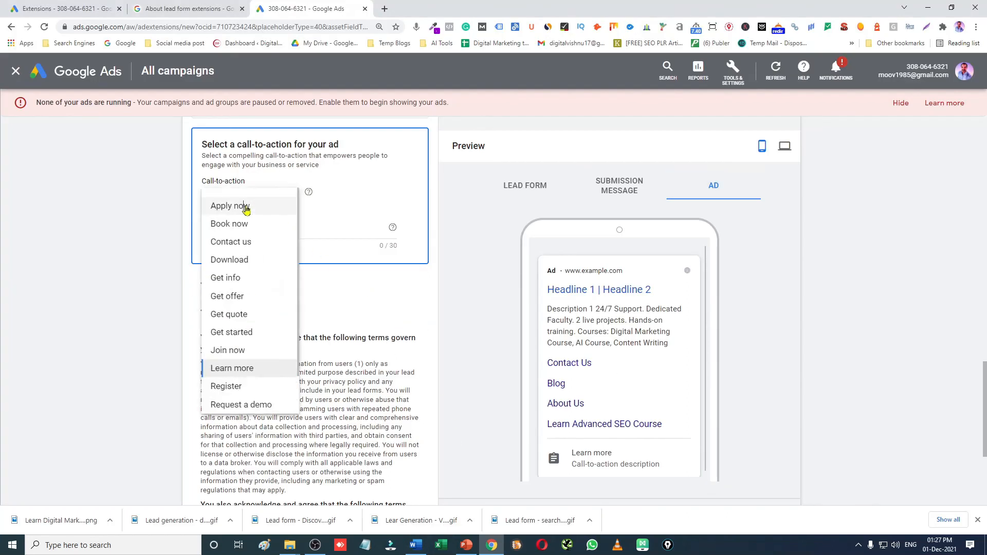
click(246, 200)
Copy "Join Digital Marketing Course" from the Word document into the ad's call-to-action description in Google Ads
click(250, 228)
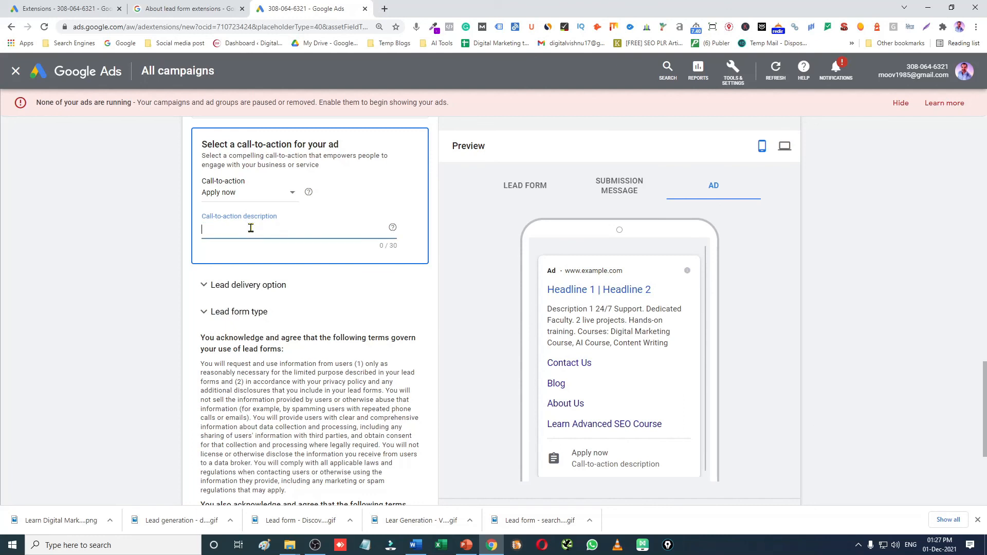
key(alt+Tab)
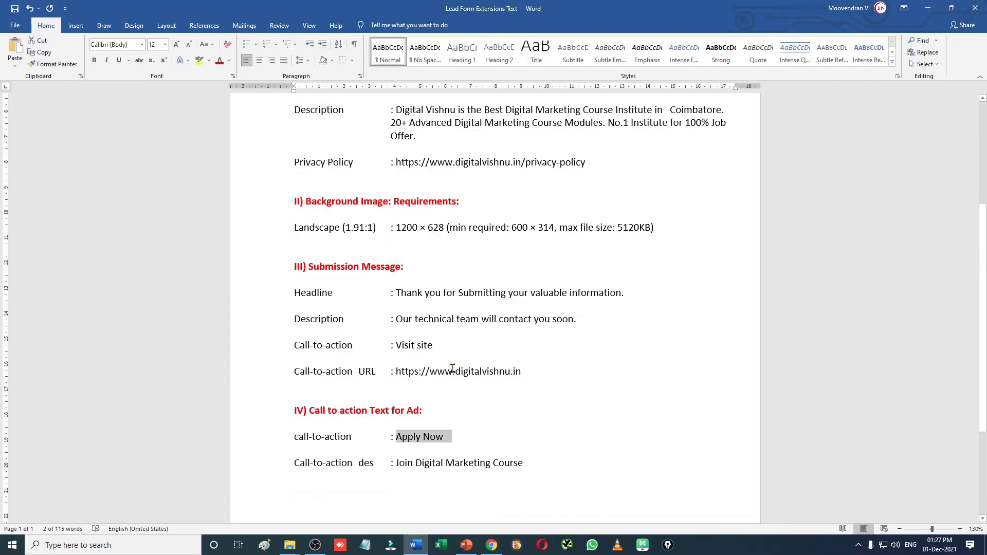
drag(395, 463, 515, 464)
key(ctrl+c)
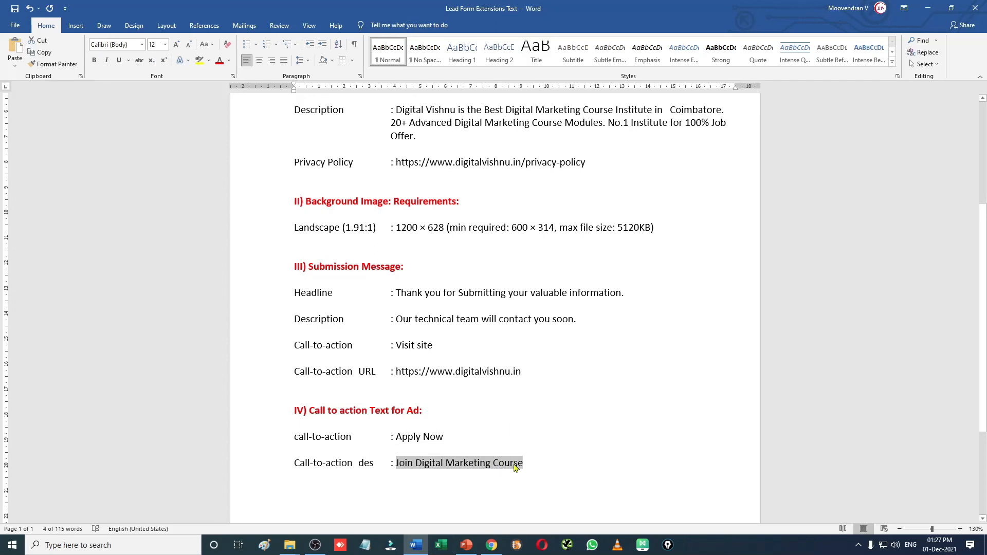
key(alt+Tab)
key(ctrl+v)
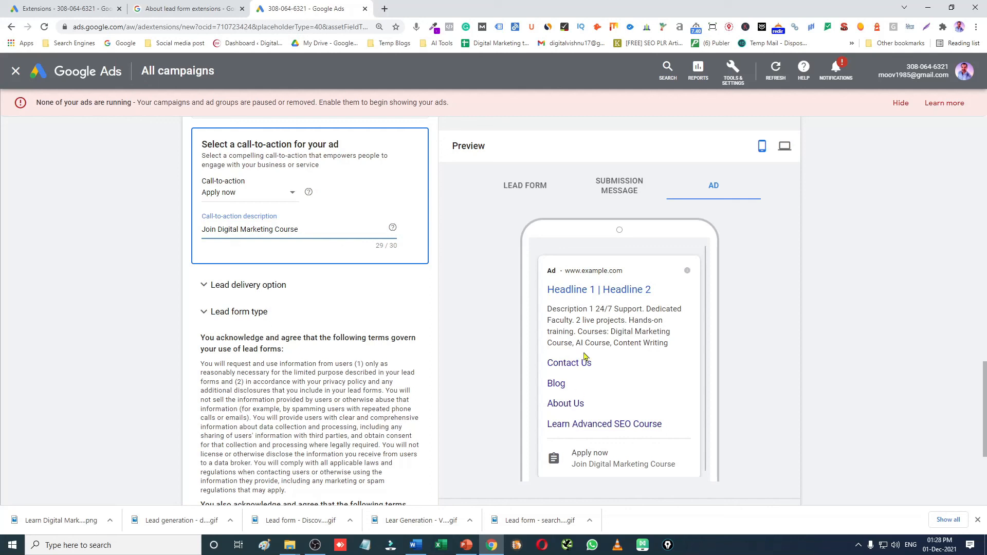
Preview the ad in its desktop version and save the lead form extension
click(785, 147)
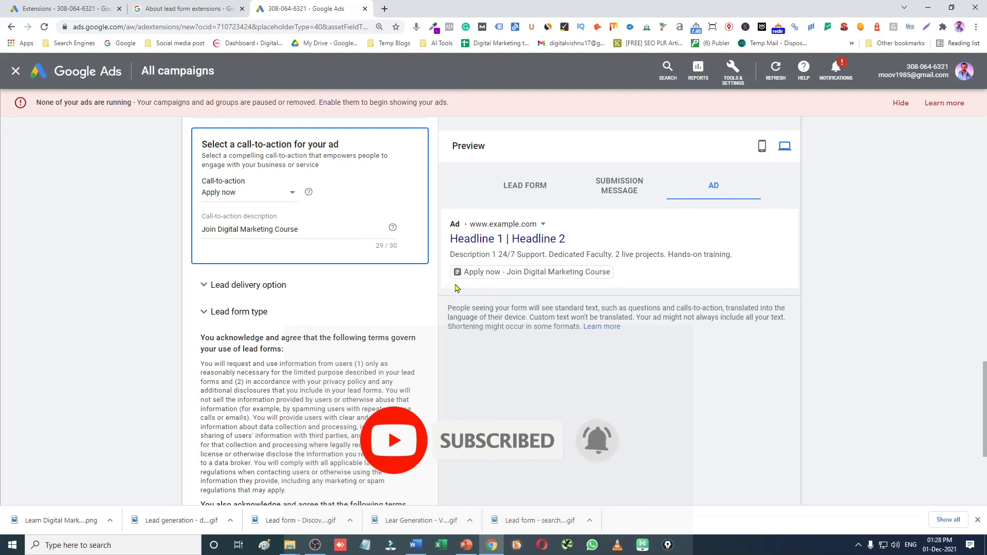
scroll(353, 293, down, 4)
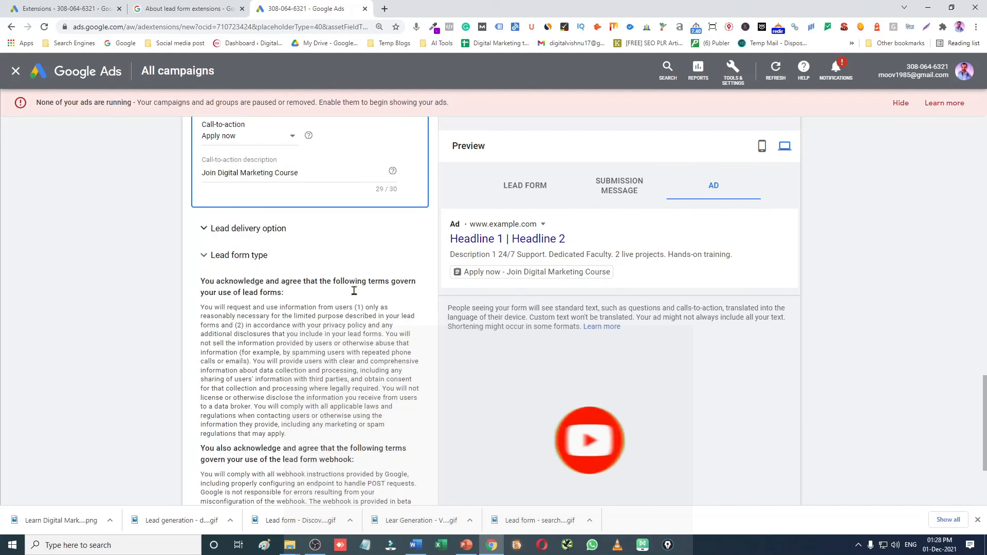
click(207, 456)
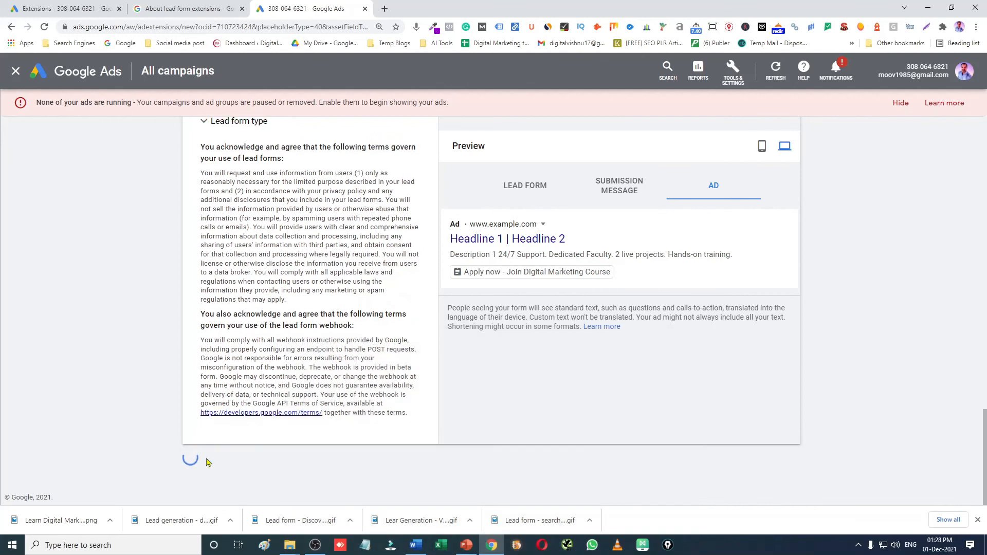